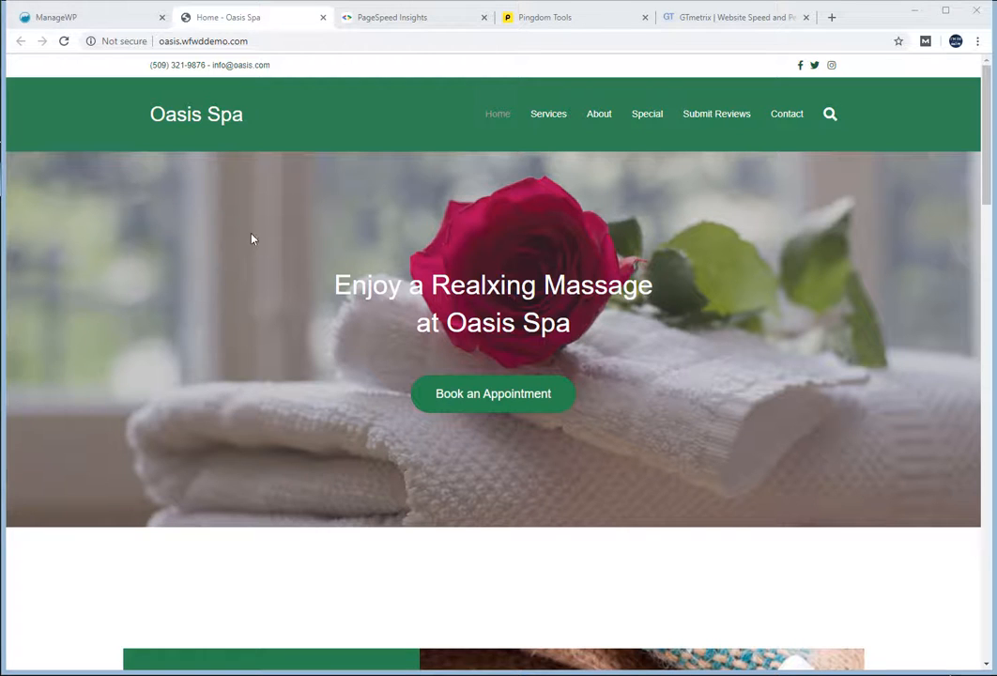
click(213, 42)
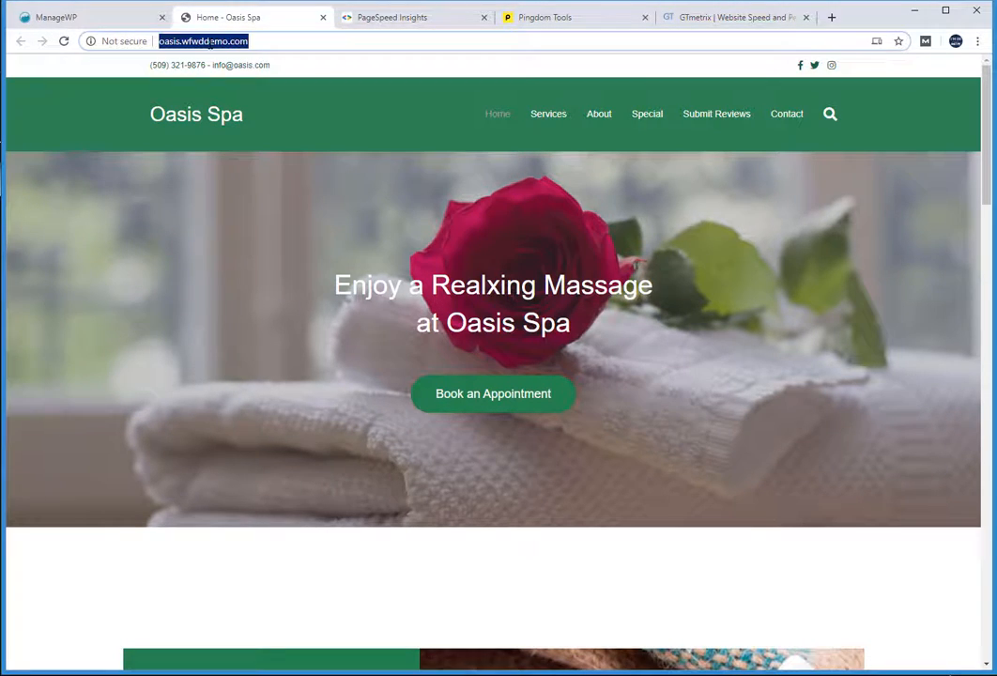
right_click(218, 43)
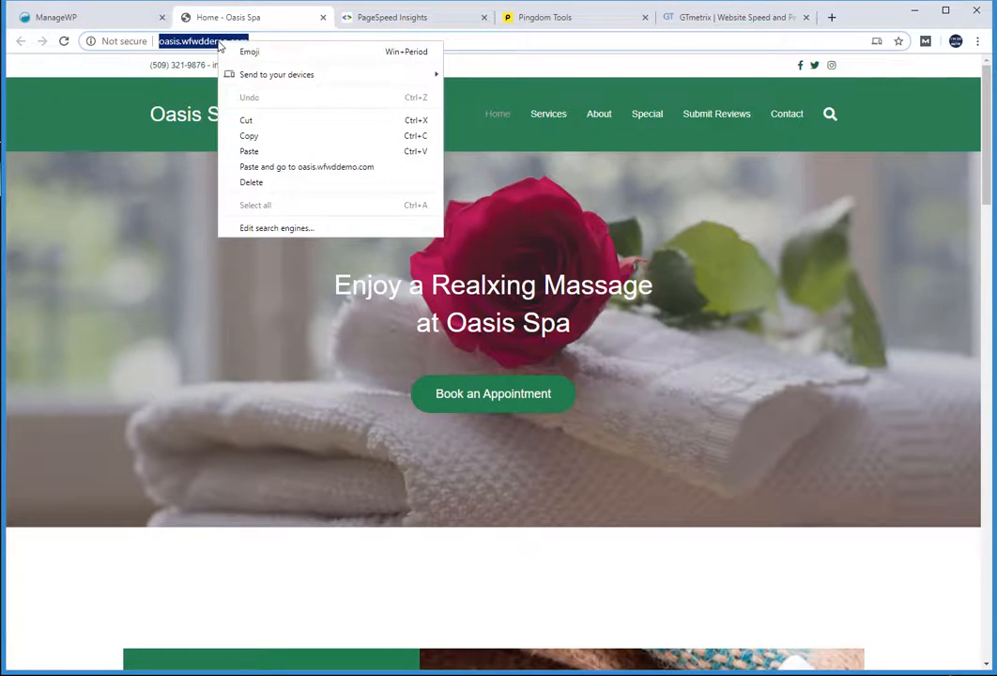
click(249, 136)
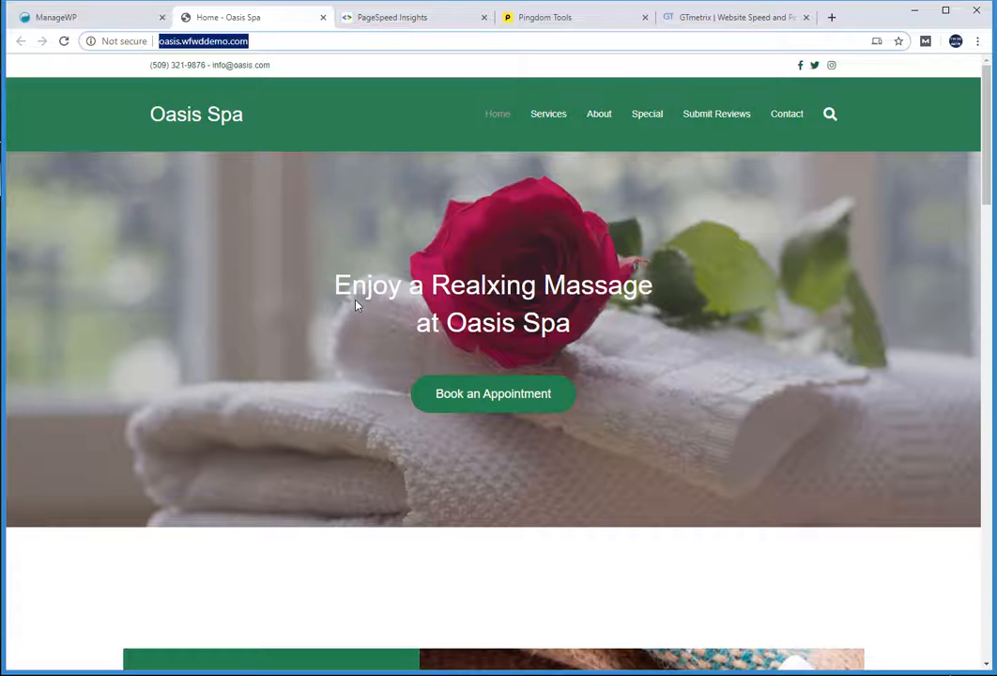
click(392, 21)
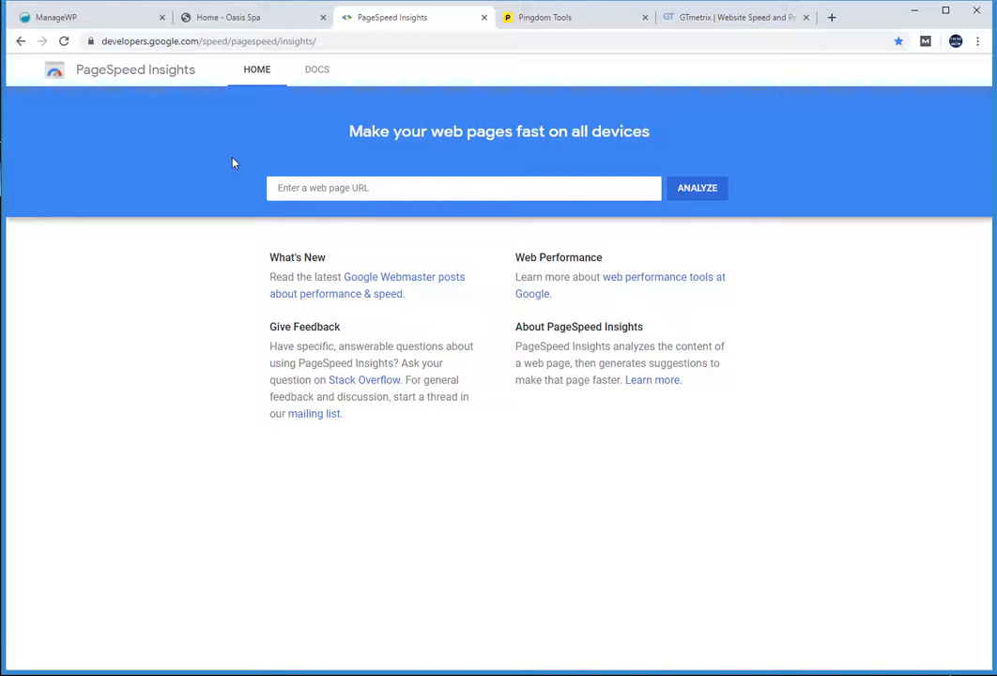
right_click(290, 187)
click(321, 292)
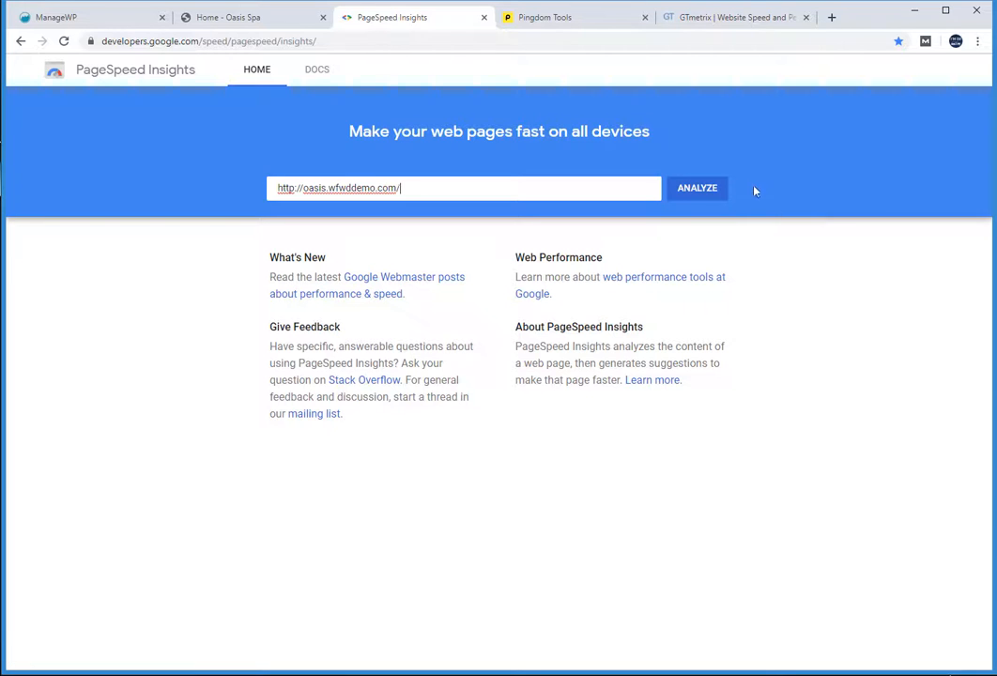
click(721, 190)
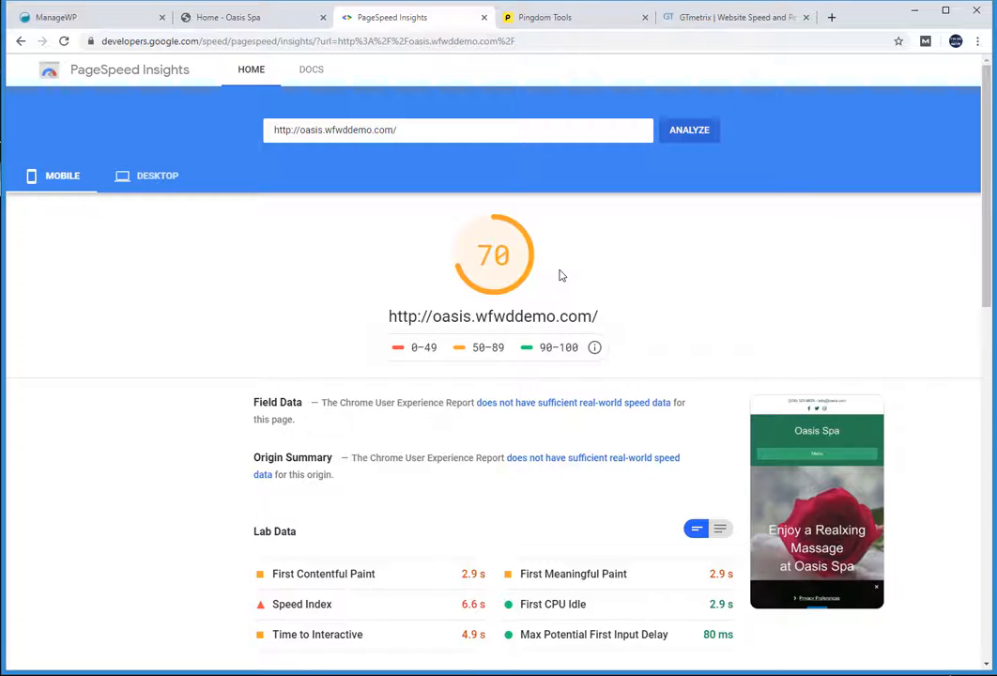
- Review the mobile report's lab data, opportunities and diagnostics, ending back at the overall score
scroll(467, 383, down, 3)
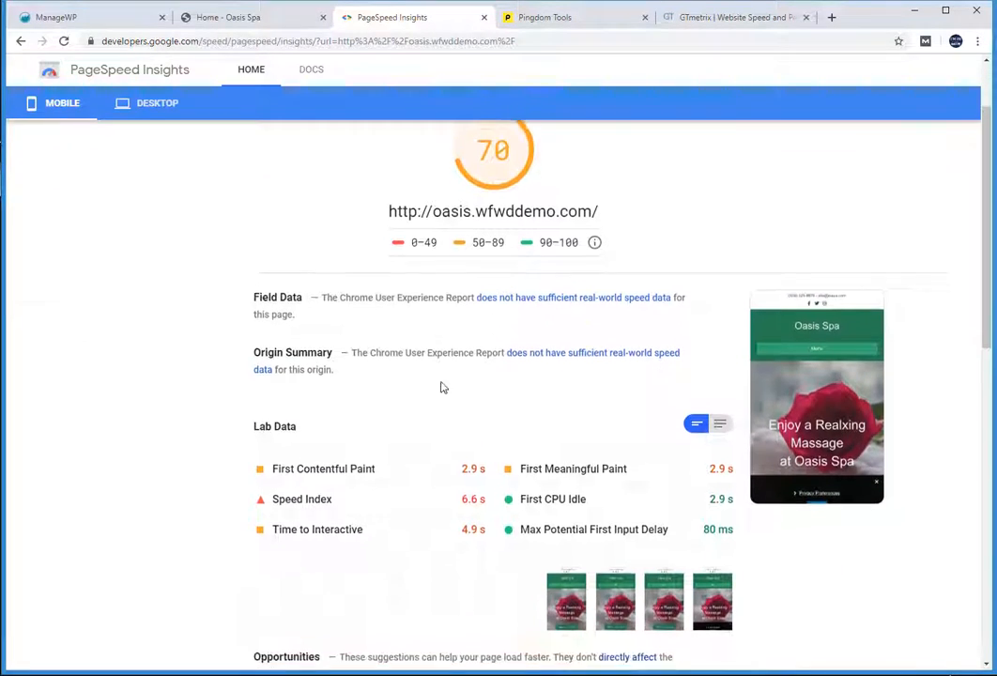
scroll(386, 423, down, 2)
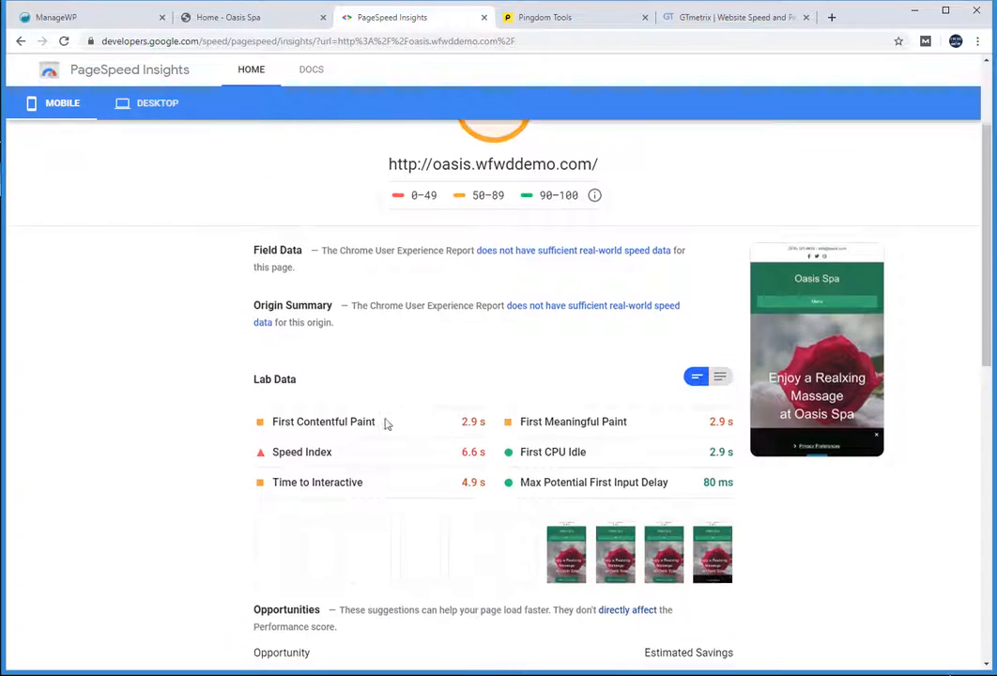
scroll(213, 424, down, 3)
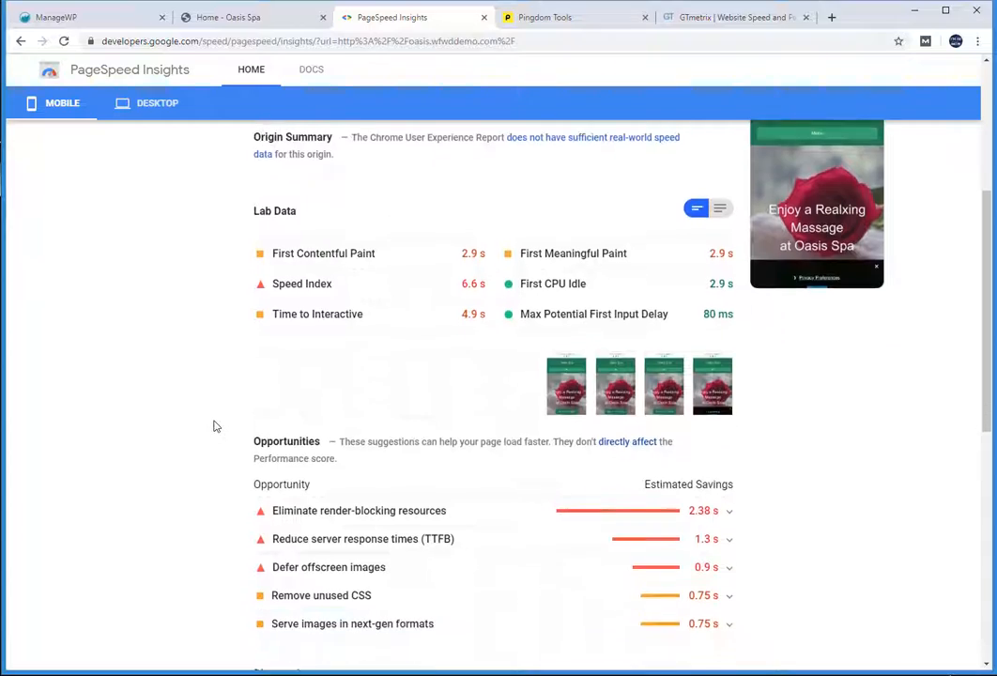
scroll(213, 427, down, 2)
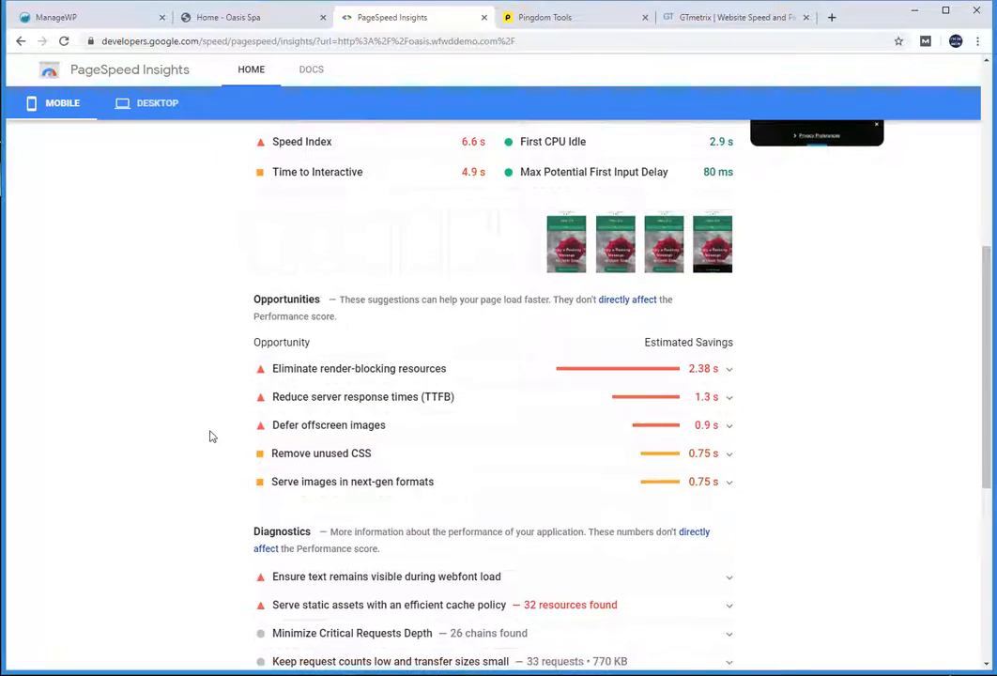
scroll(226, 467, up, 5)
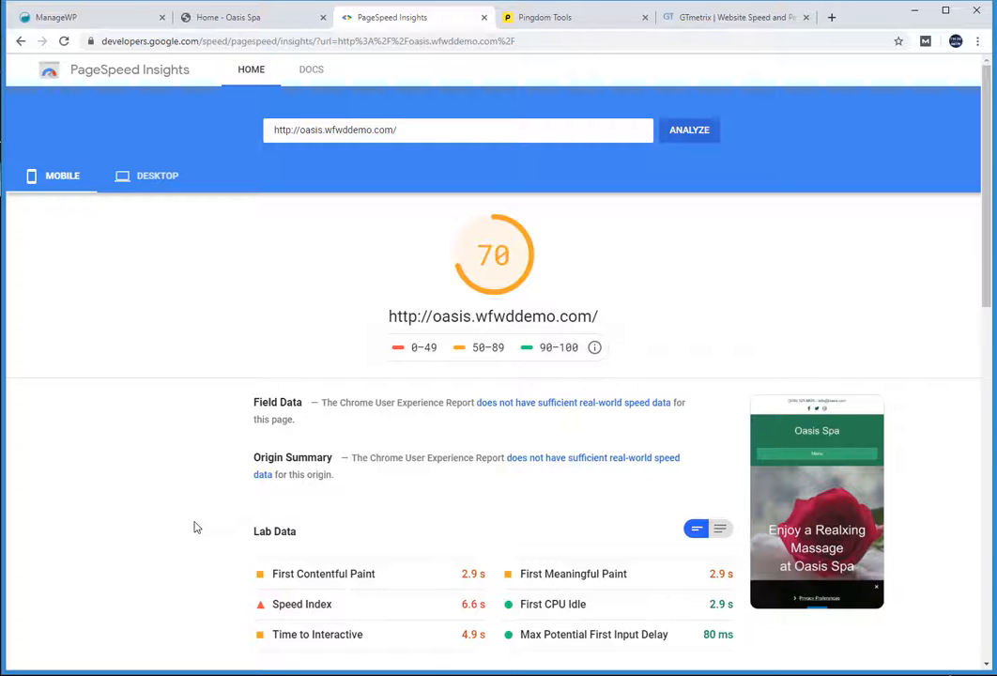
- Show the desktop report and review its lab data, opportunities and diagnostics
click(148, 188)
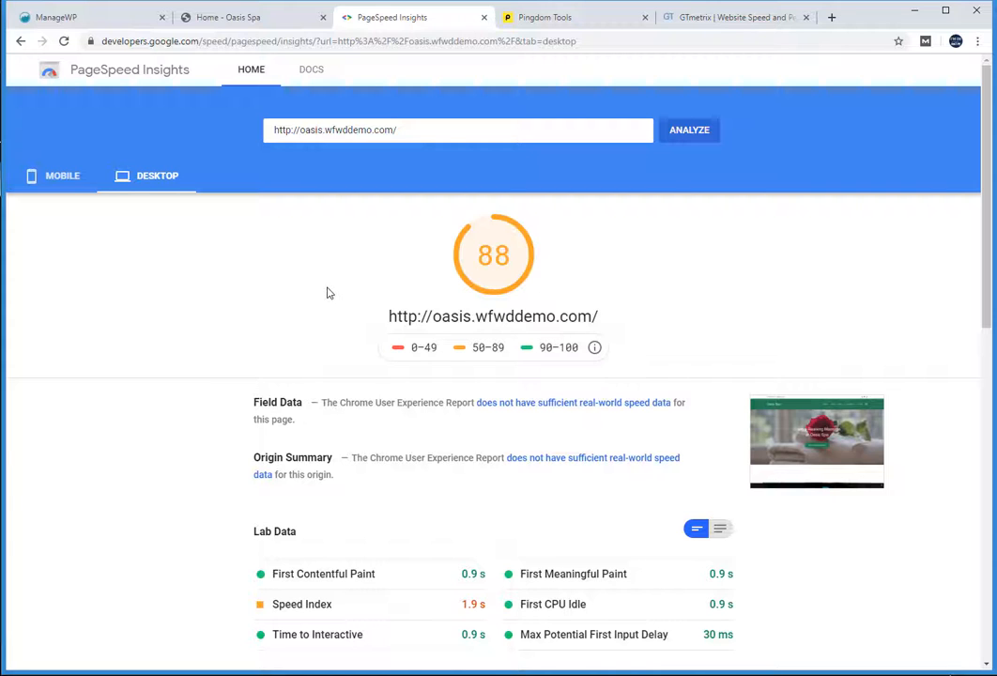
scroll(230, 314, down, 3)
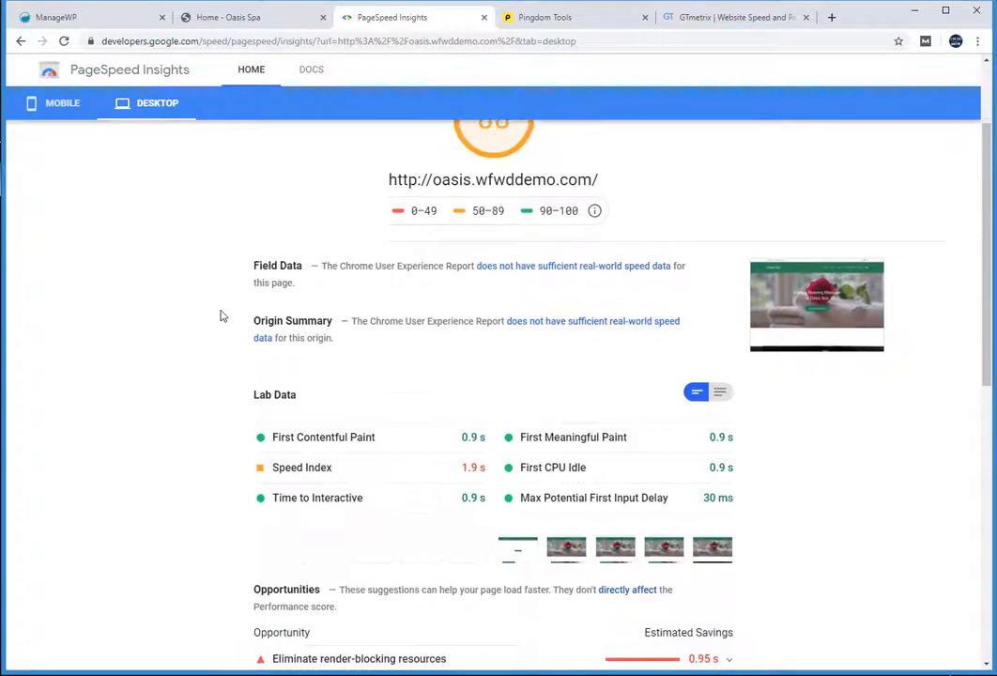
scroll(221, 316, down, 2)
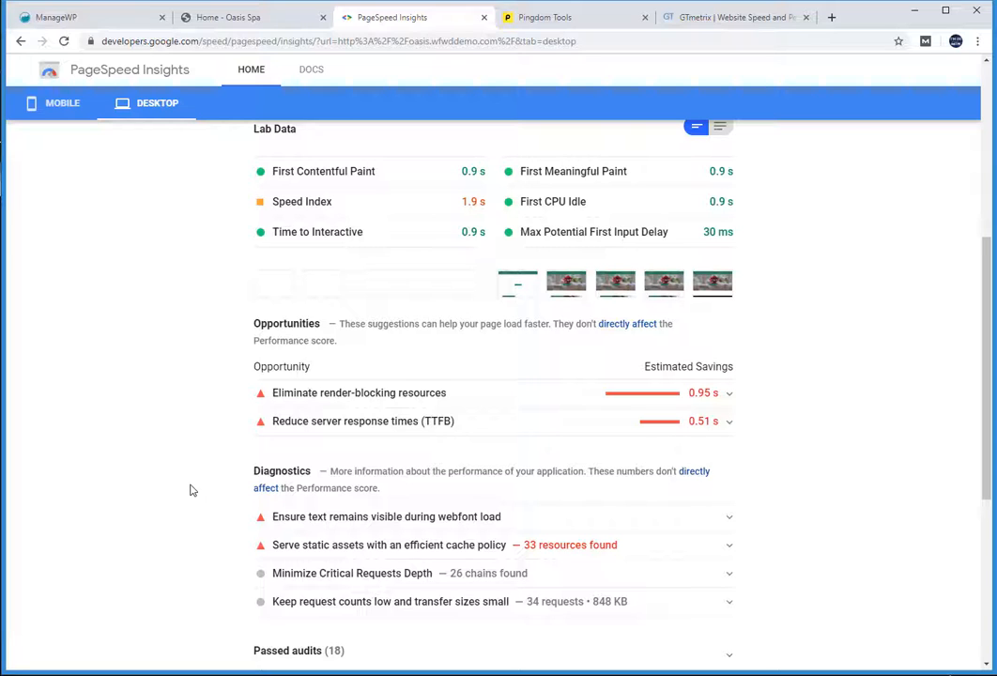
scroll(192, 494, up, 2)
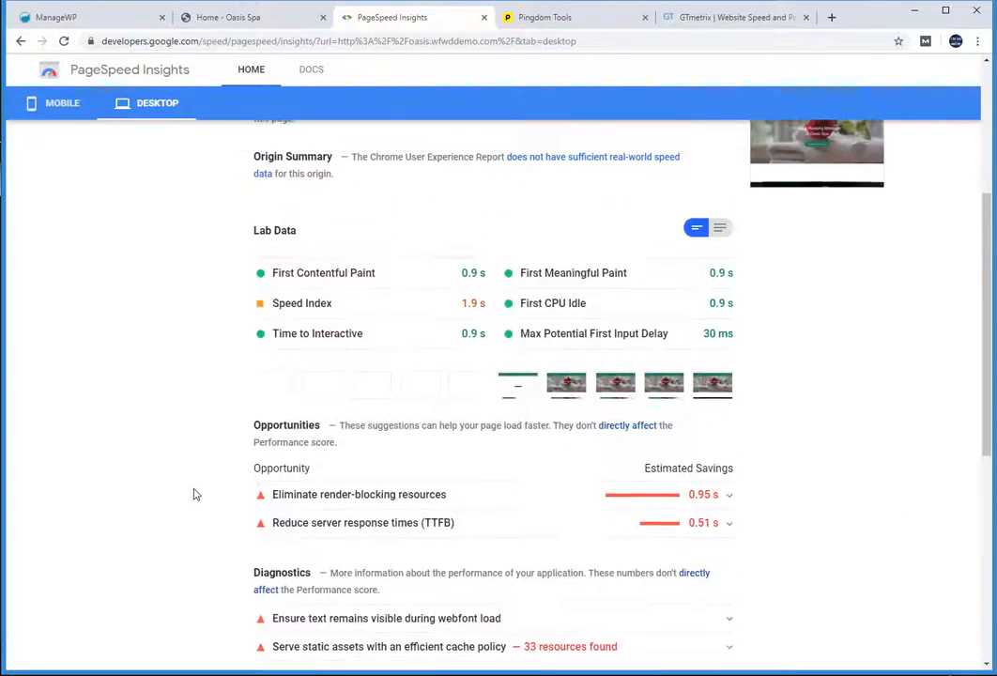
scroll(194, 494, up, 3)
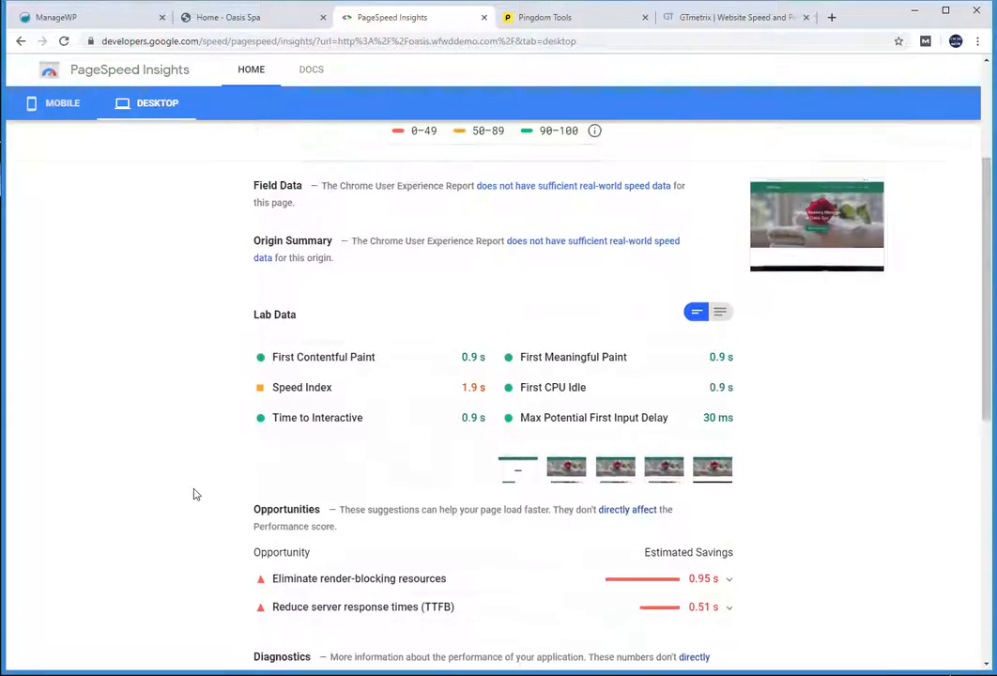
click(564, 21)
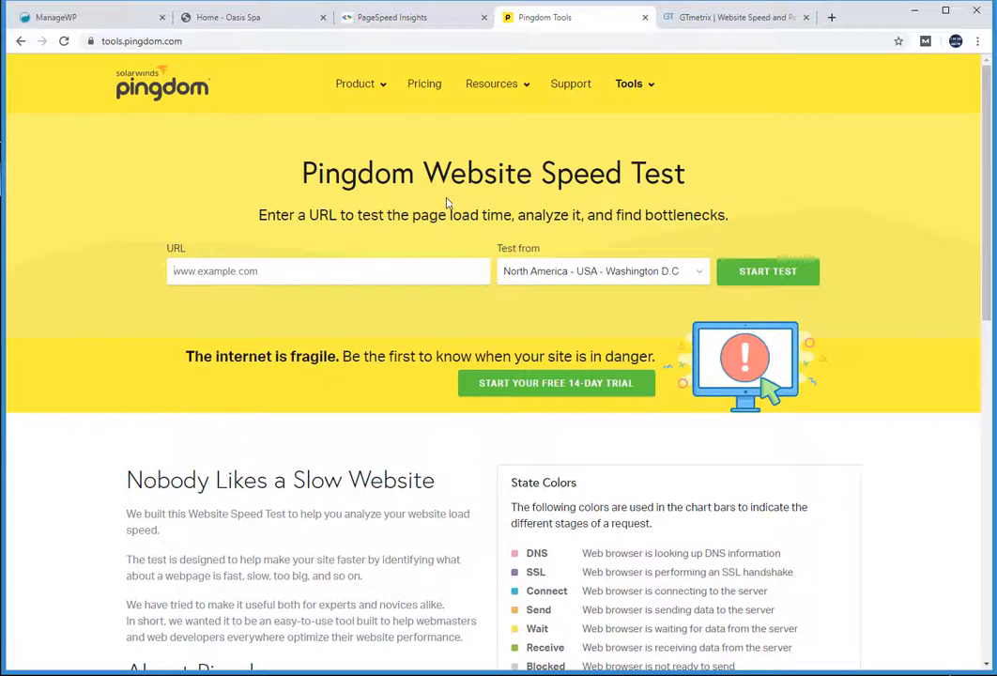
right_click(215, 271)
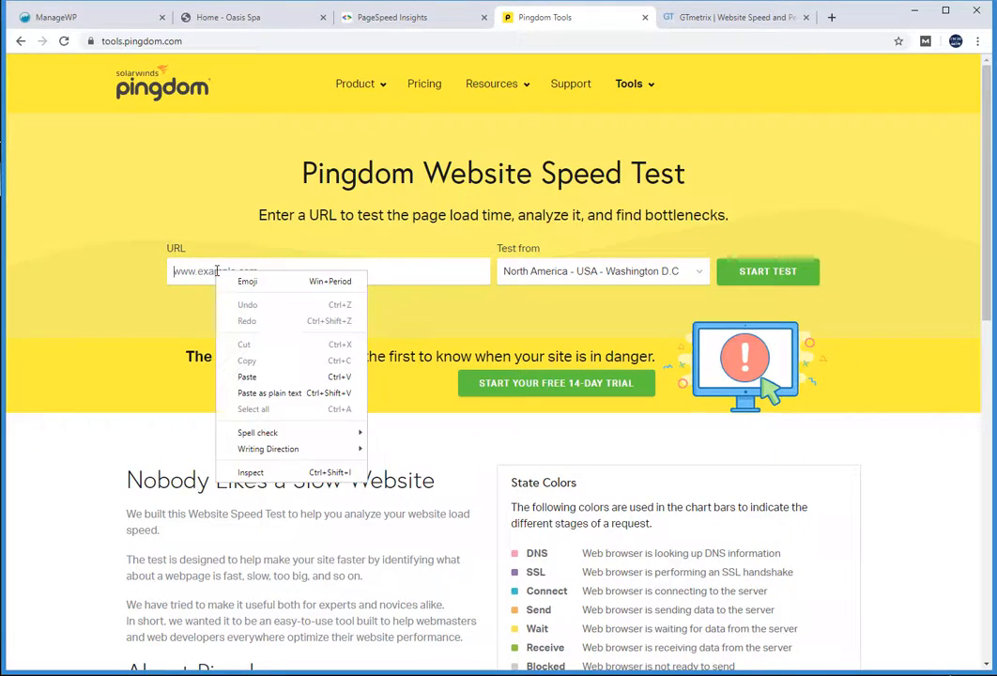
click(247, 378)
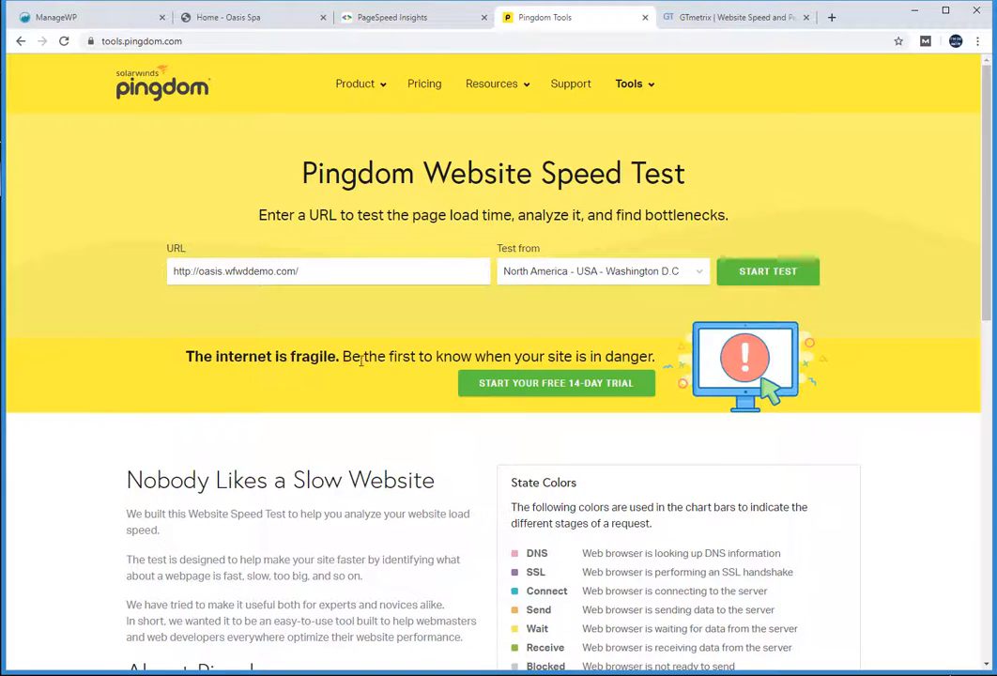
click(697, 279)
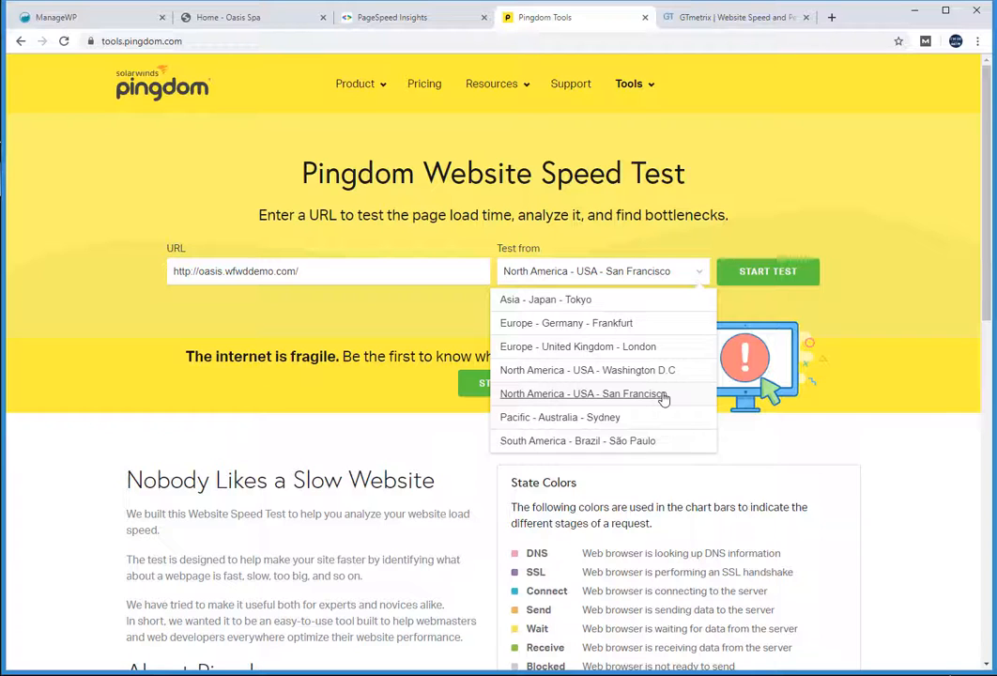
click(663, 395)
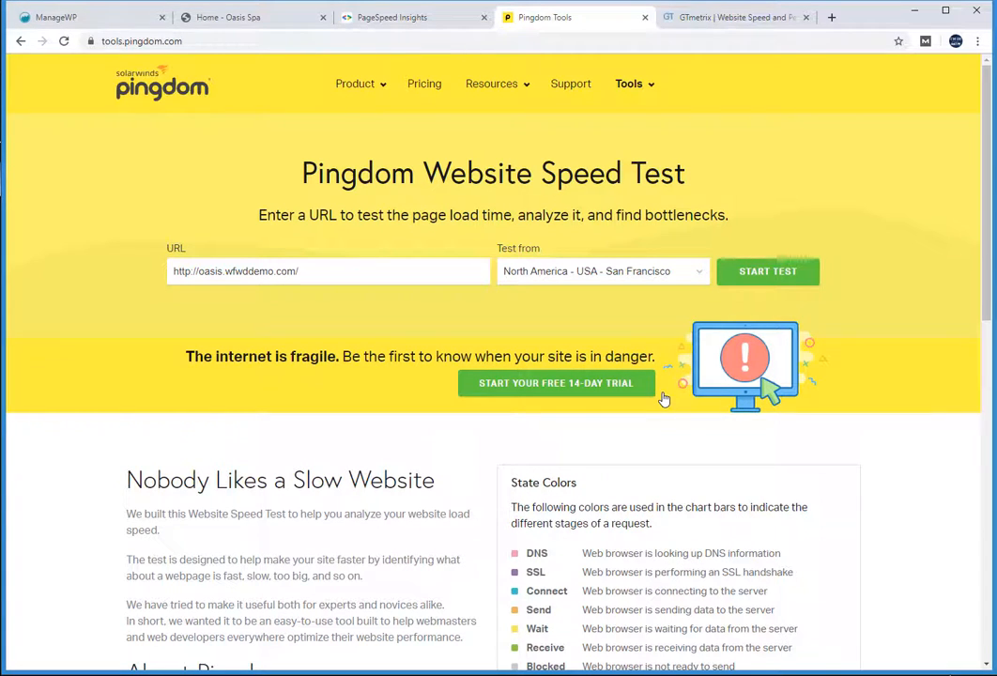
click(785, 278)
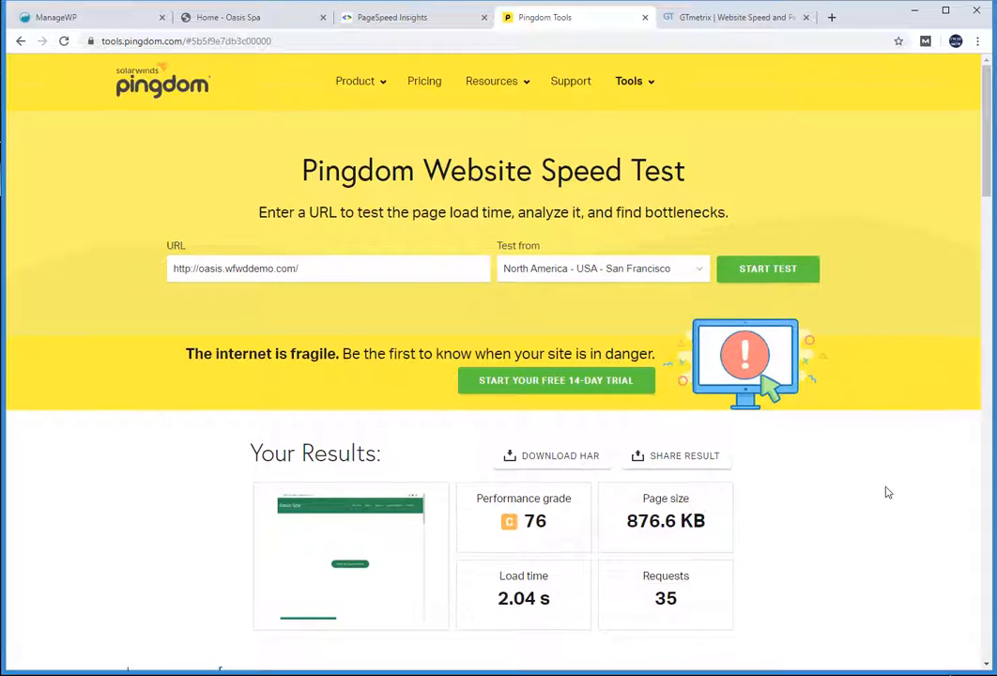
- Review the Pingdom performance grade, page size, load time, requests and the list of improvement suggestions
scroll(885, 491, down, 2)
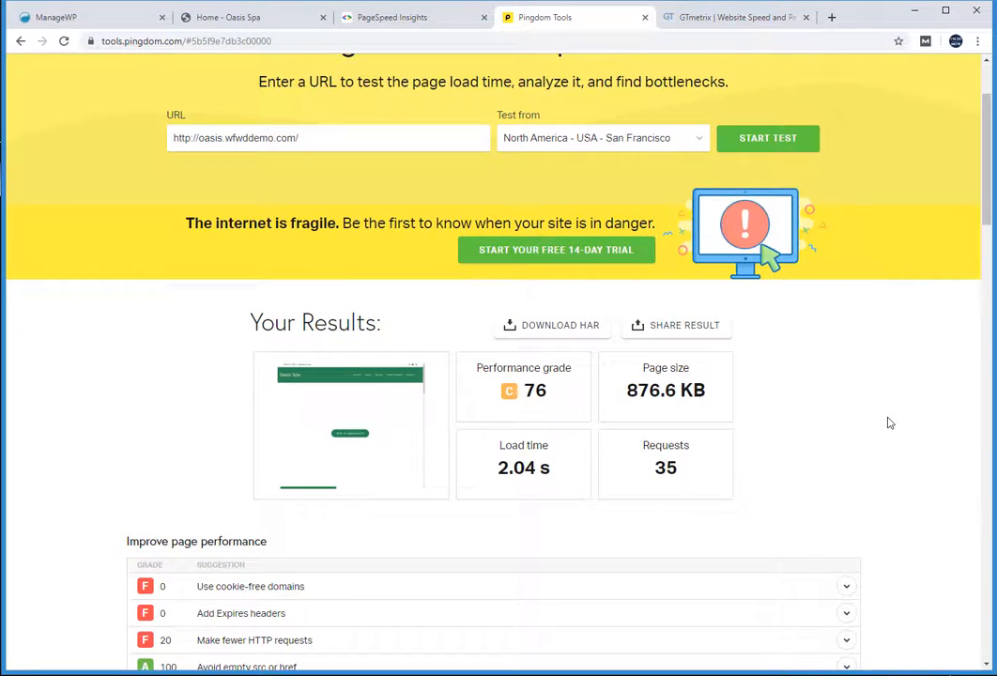
scroll(888, 404, down, 1)
scroll(885, 400, down, 1)
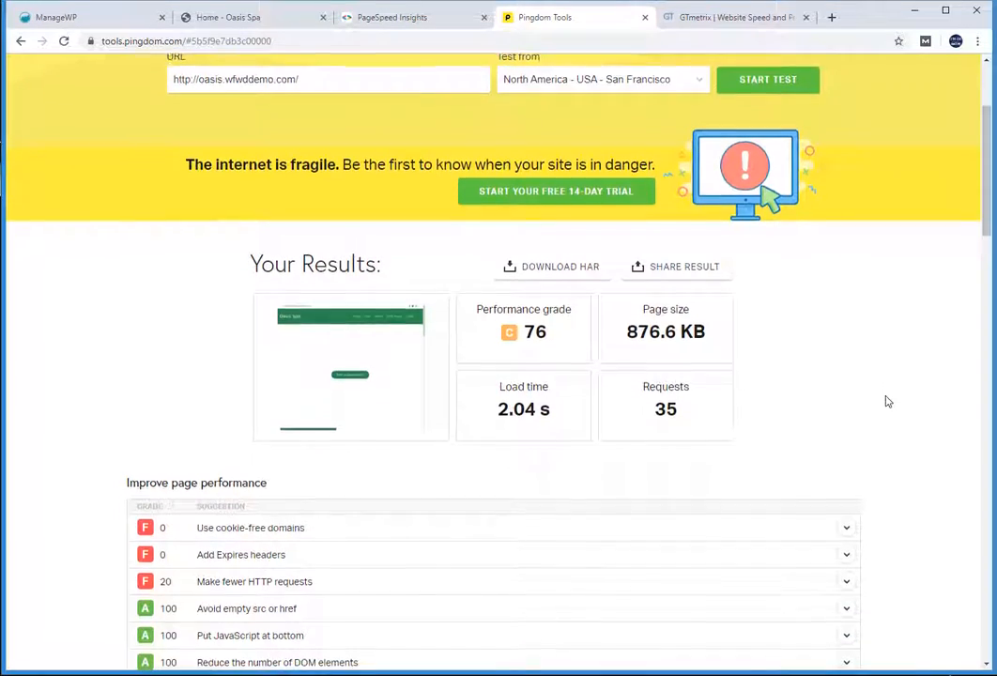
scroll(856, 349, down, 4)
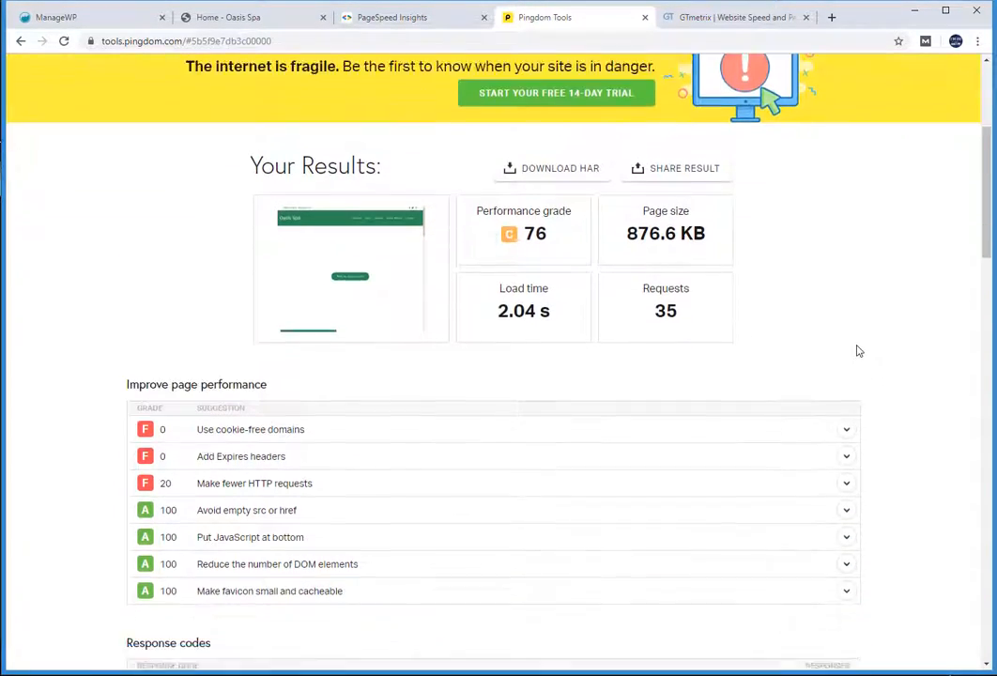
scroll(856, 348, up, 2)
scroll(856, 349, up, 5)
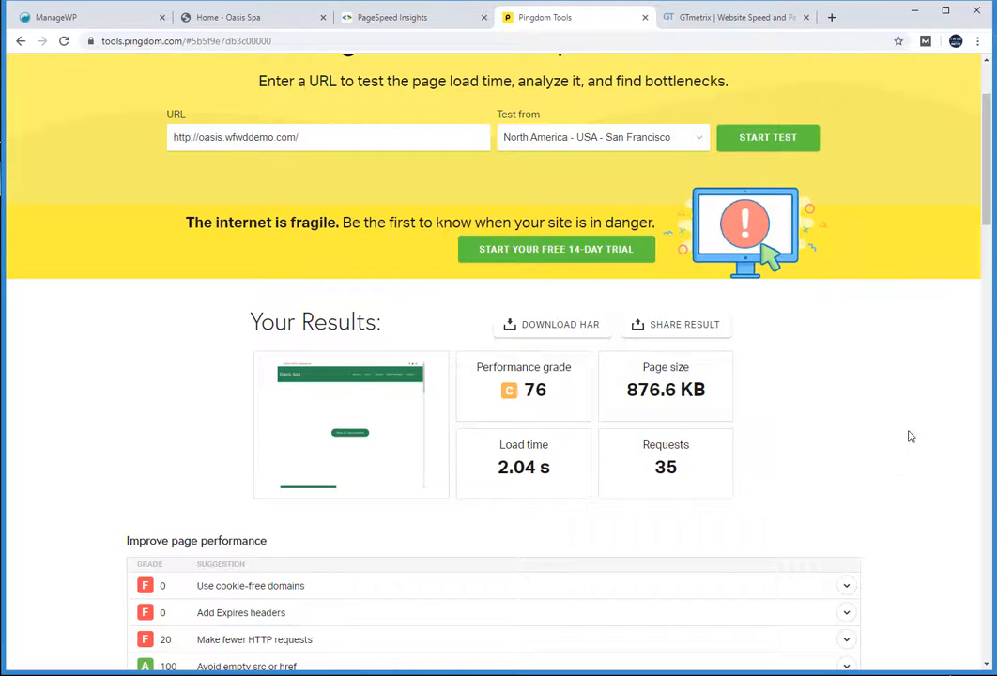
- Read the explanation of the "Use cookie-free domains" suggestion and collapse it again
scroll(903, 418, down, 3)
scroll(873, 294, down, 1)
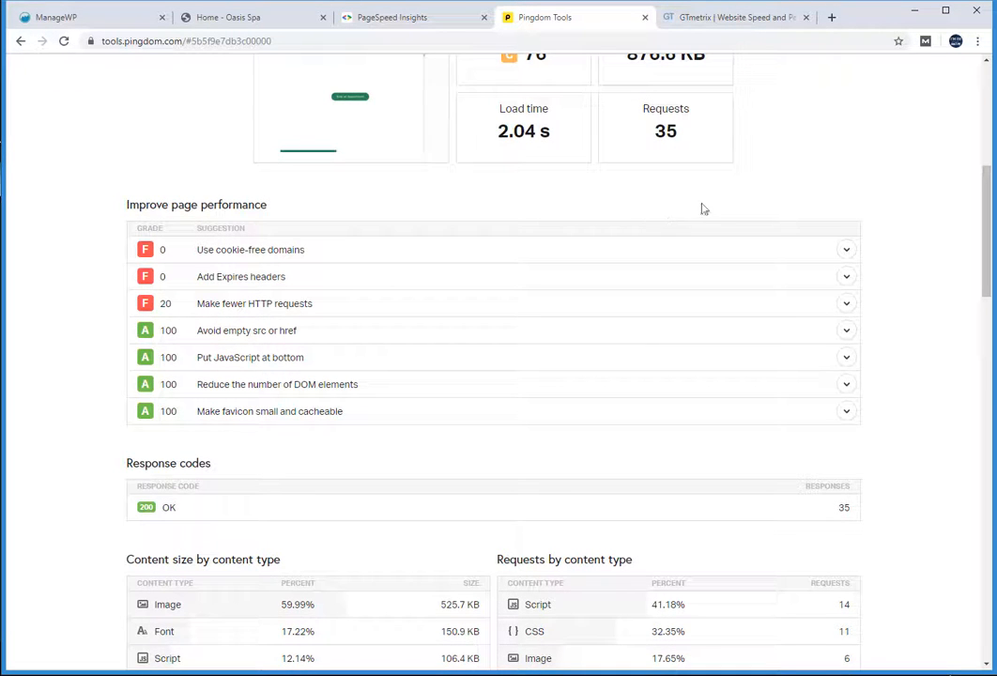
click(847, 252)
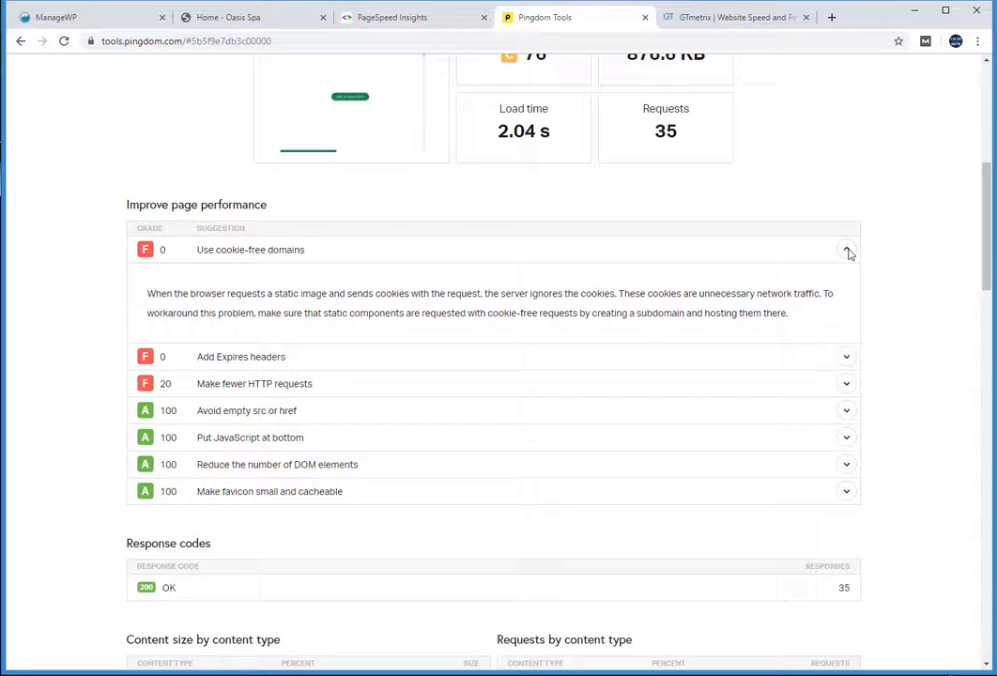
click(847, 252)
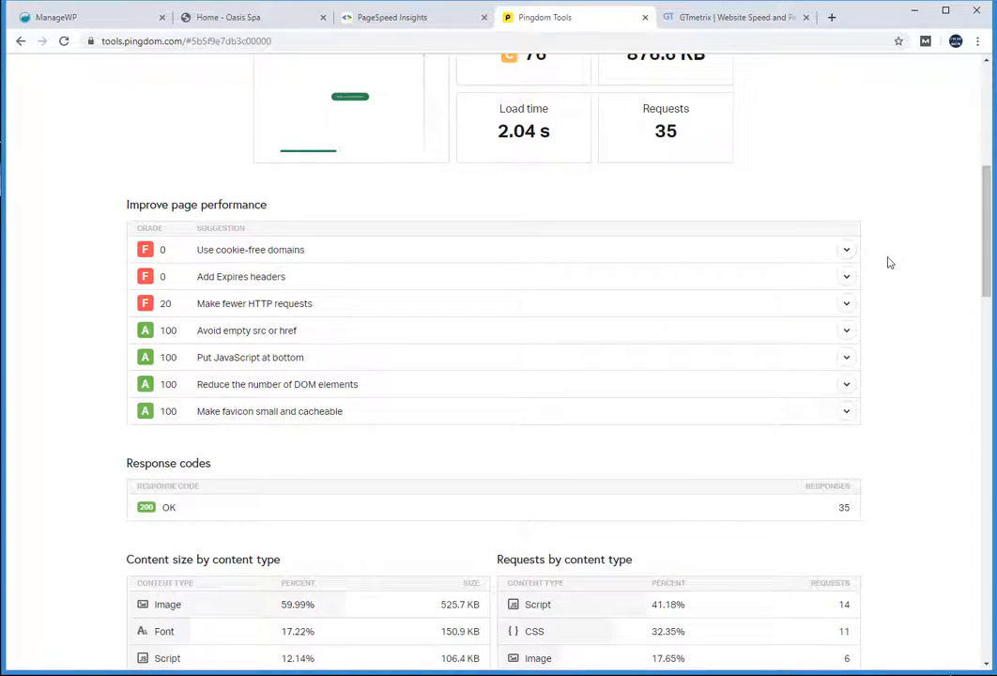
- Examine the response codes, the content size and request breakdowns, and the file requests waterfall
scroll(886, 263, down, 2)
scroll(890, 263, down, 4)
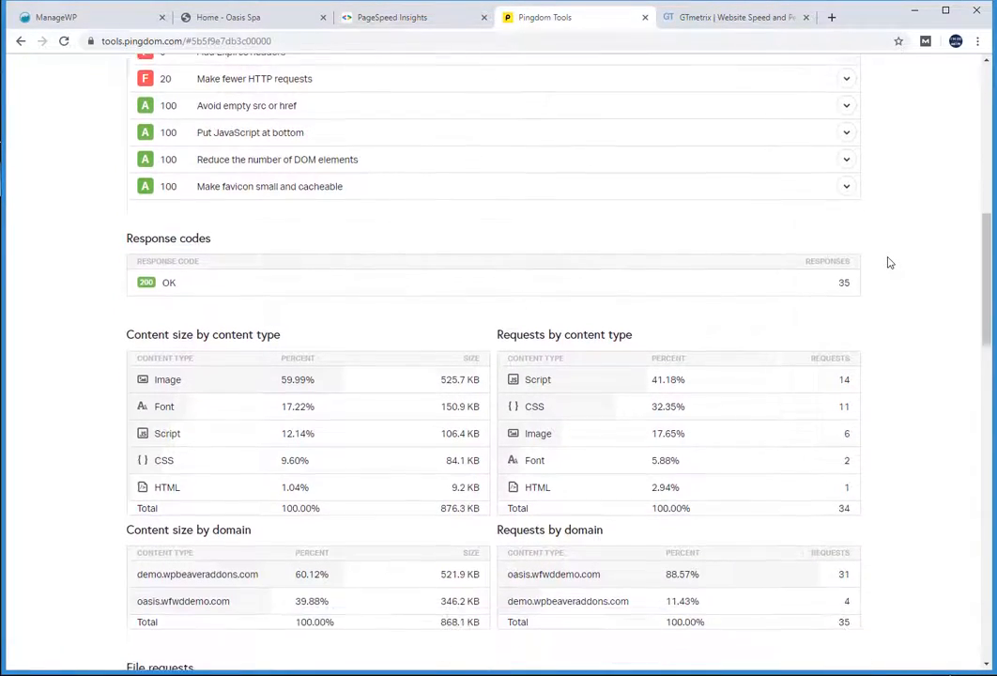
scroll(889, 264, down, 3)
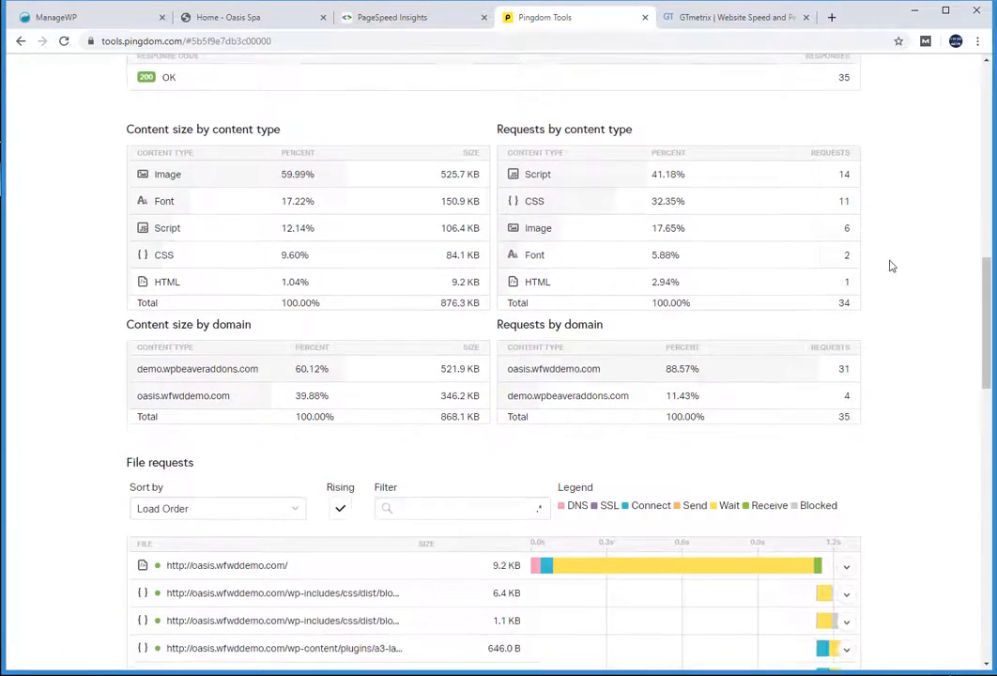
scroll(893, 271, down, 4)
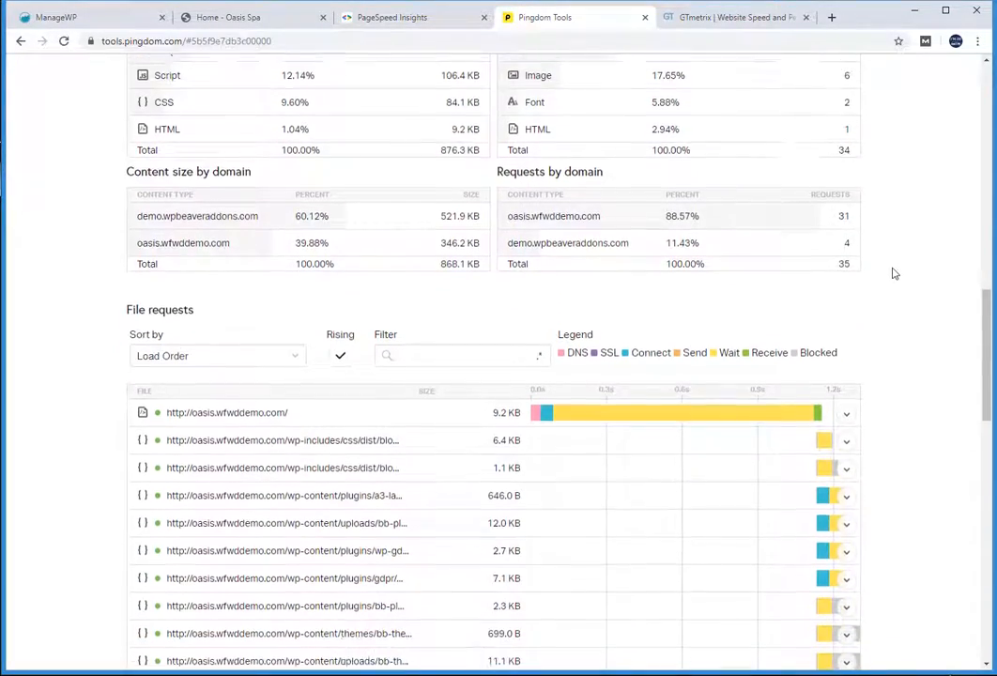
scroll(896, 273, down, 2)
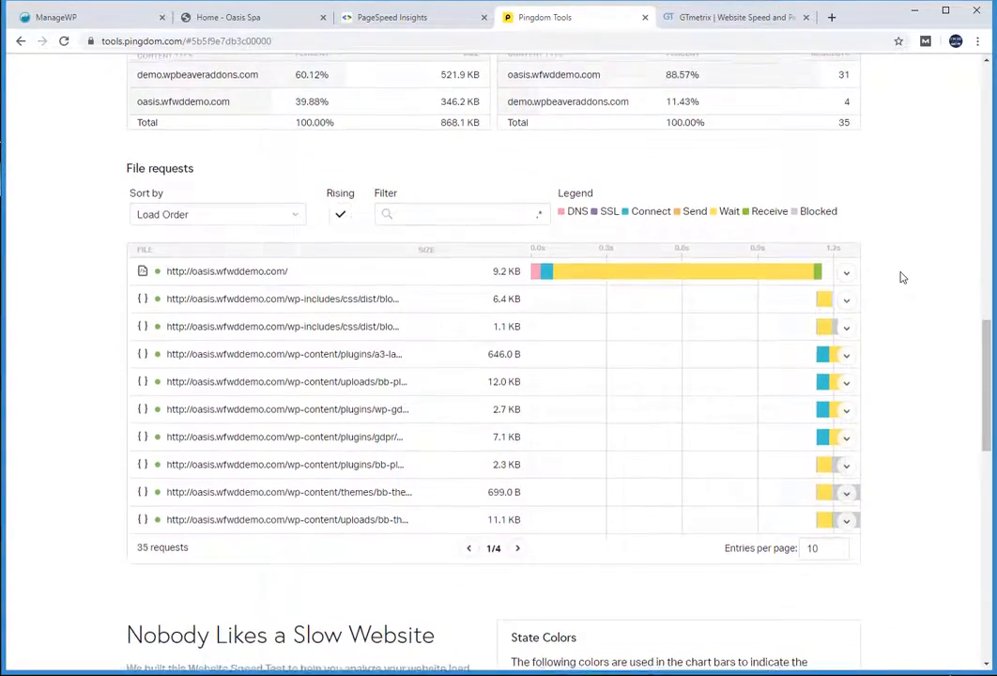
scroll(902, 277, down, 5)
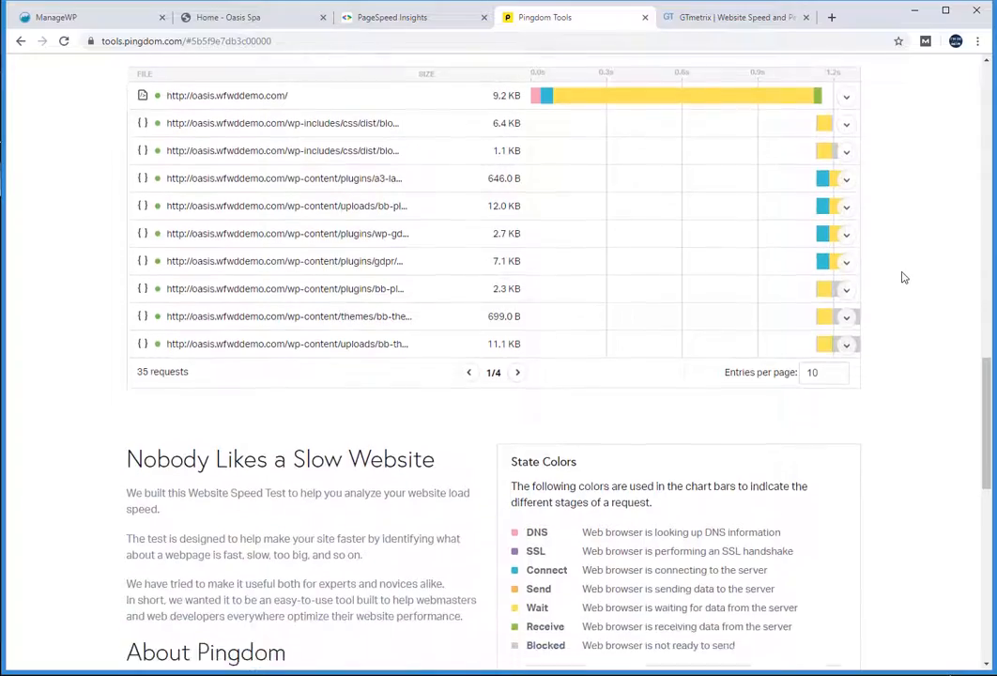
scroll(904, 278, down, 5)
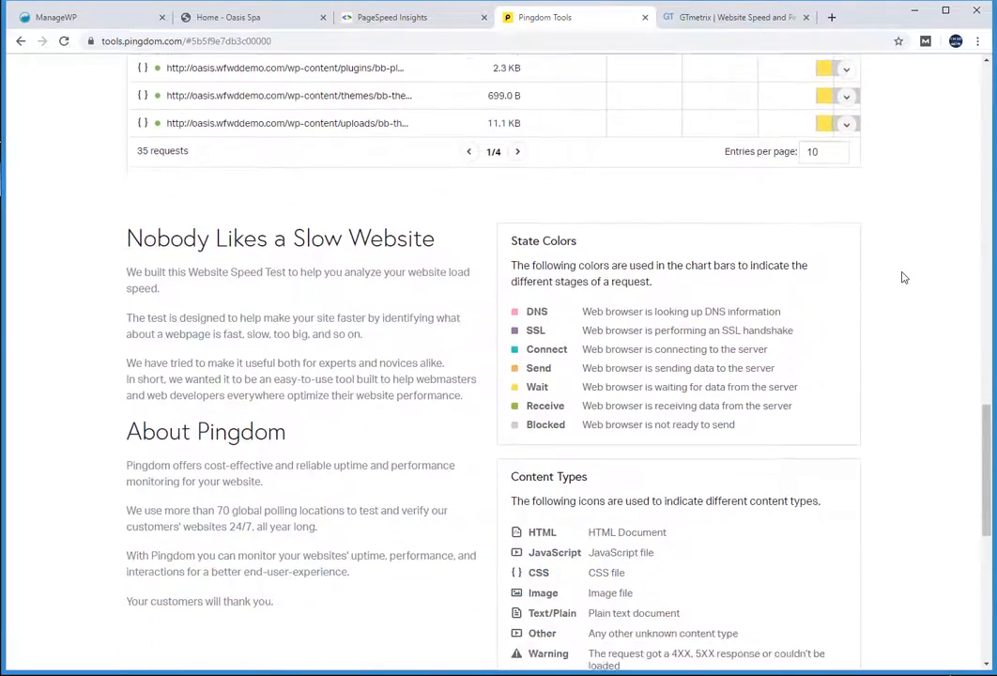
scroll(904, 278, down, 4)
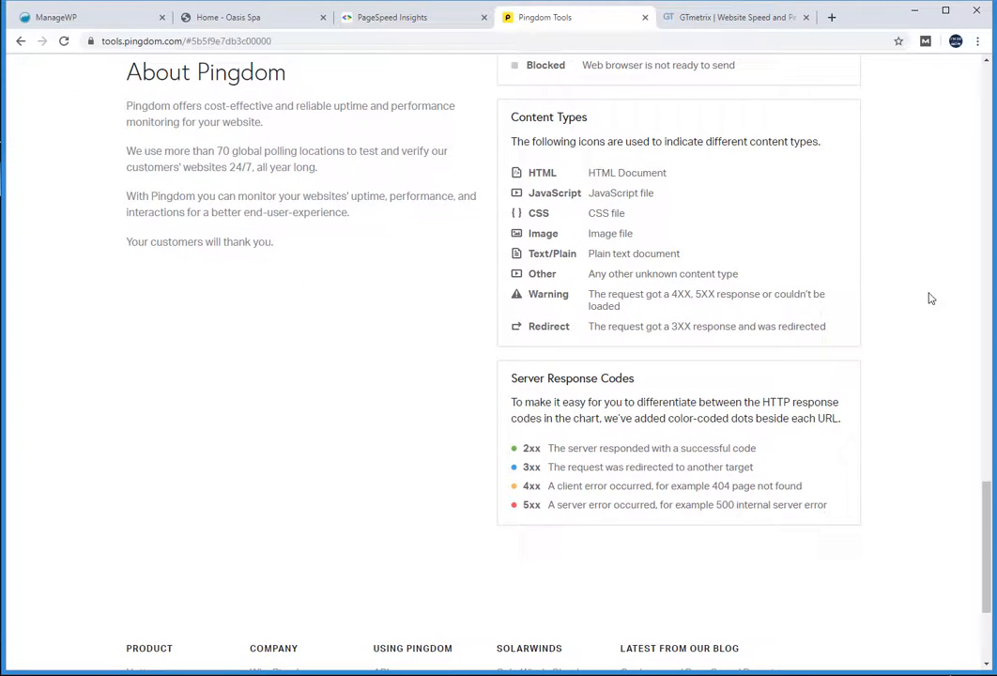
click(708, 20)
right_click(98, 342)
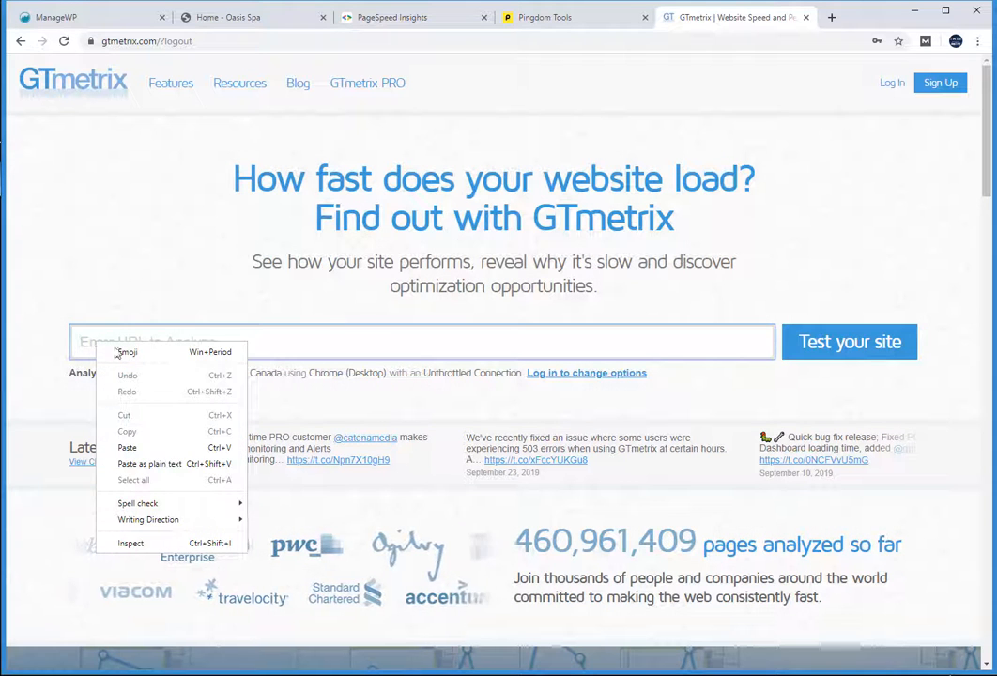
click(128, 448)
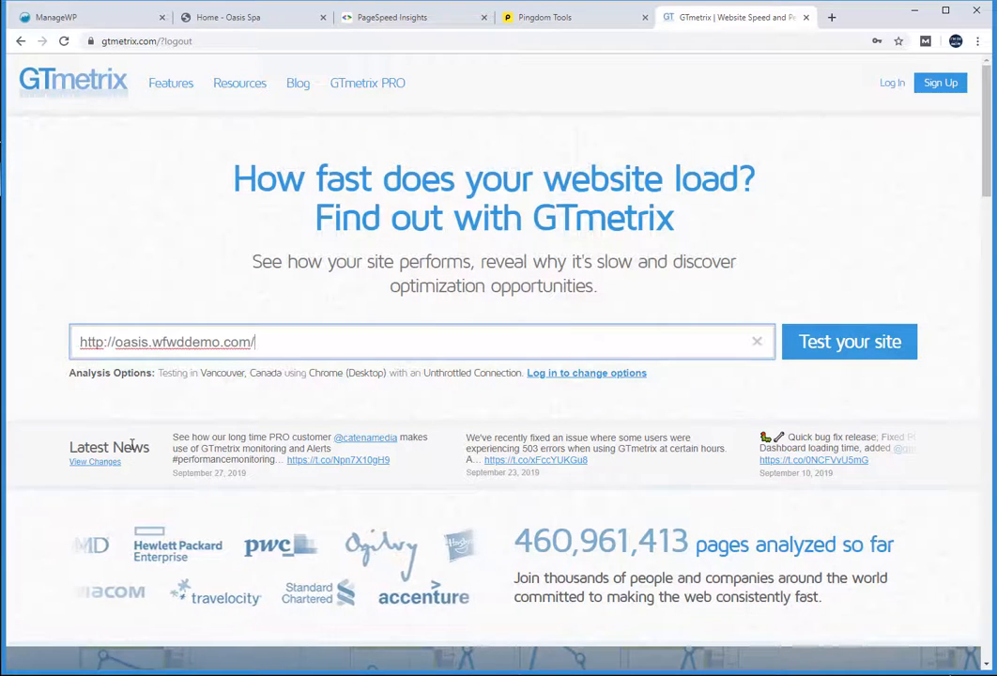
click(854, 345)
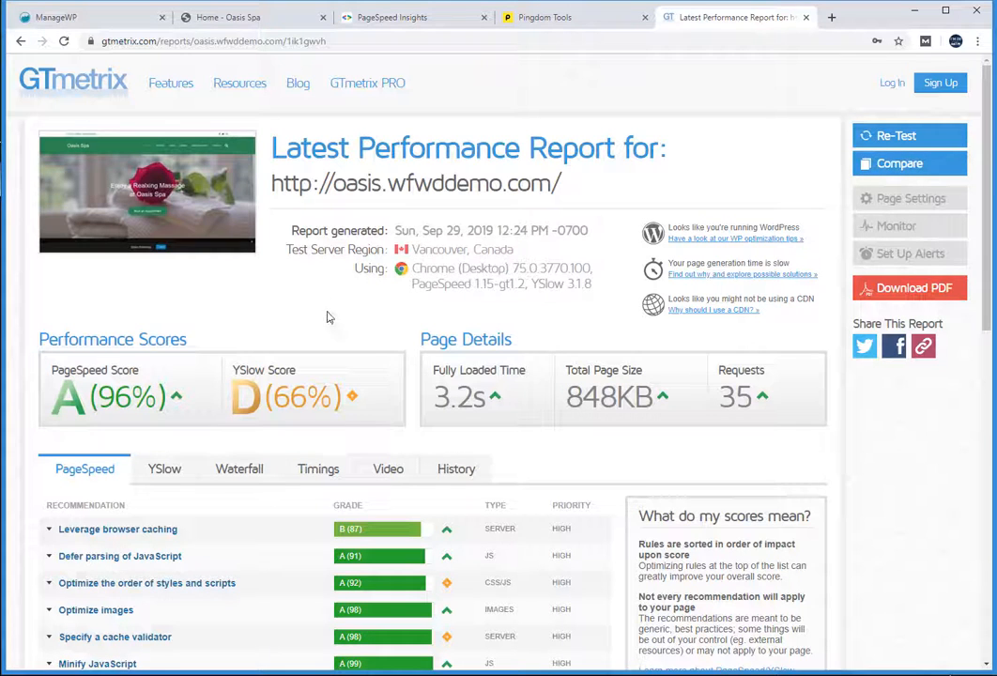
- Review the GTmetrix performance scores, page details and PageSpeed recommendations, including the average score for "Leverage browser caching"
scroll(495, 205, down, 1)
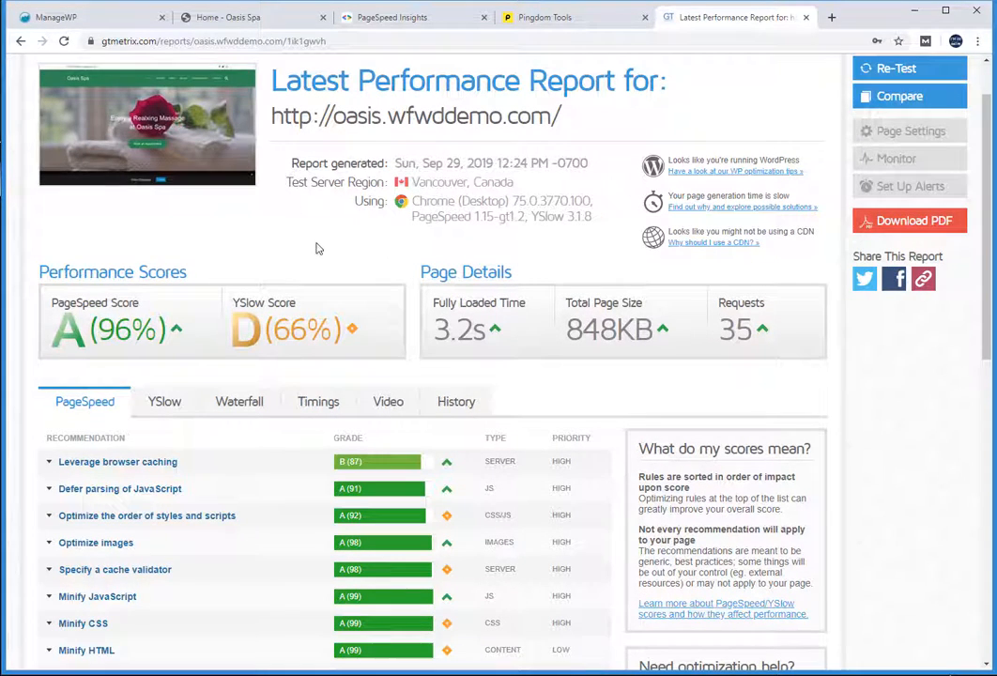
scroll(291, 249, down, 1)
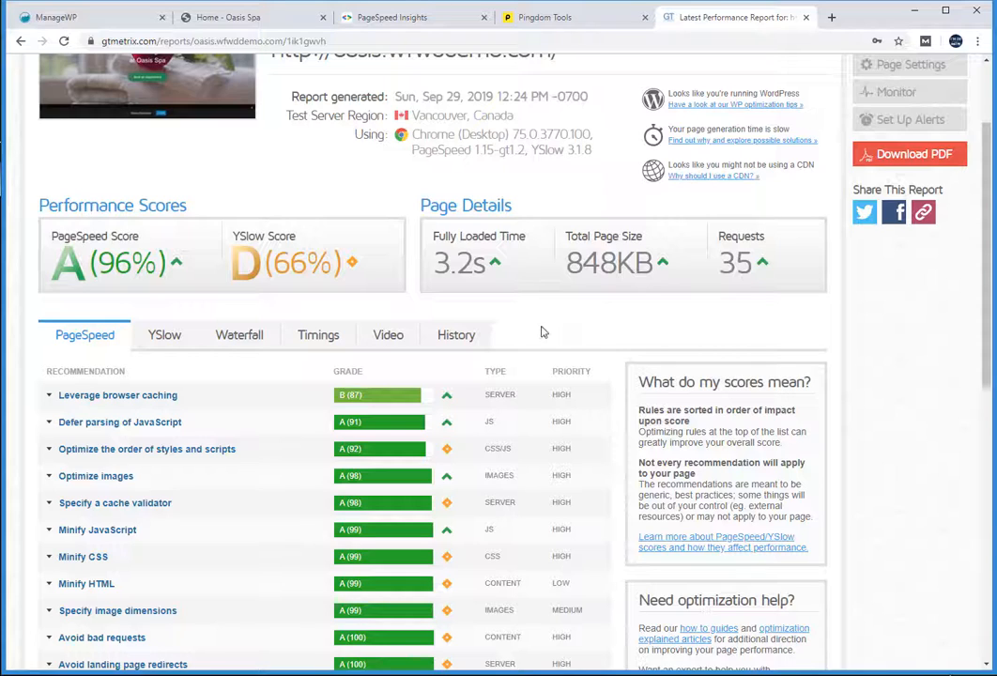
mouse_move(448, 401)
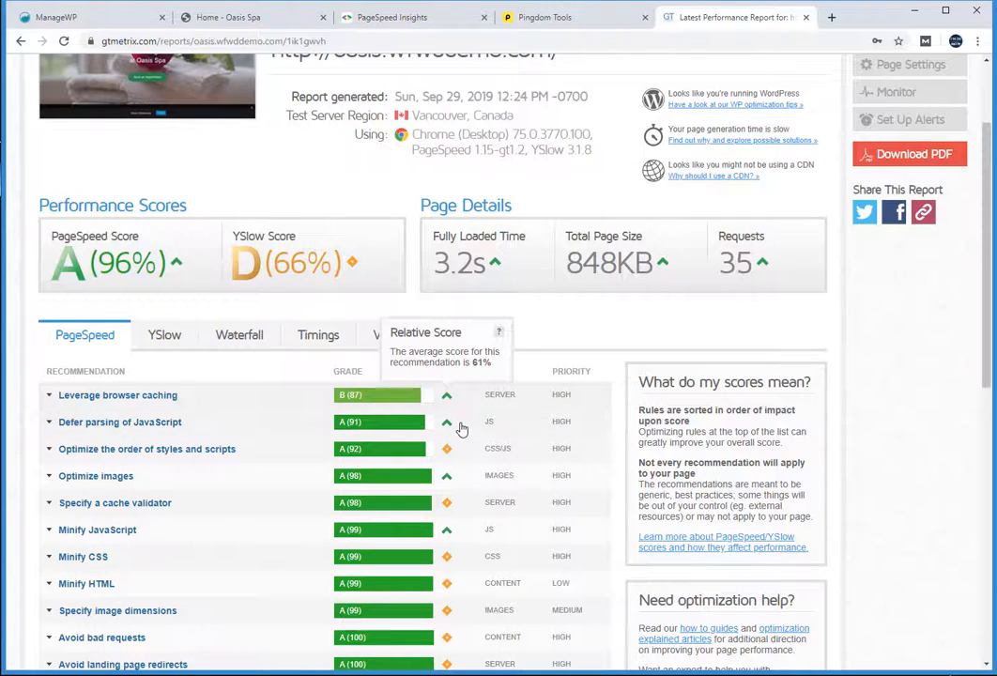
- Show the YSlow recommendations and examine the files listed under "Add Expires headers"
click(157, 340)
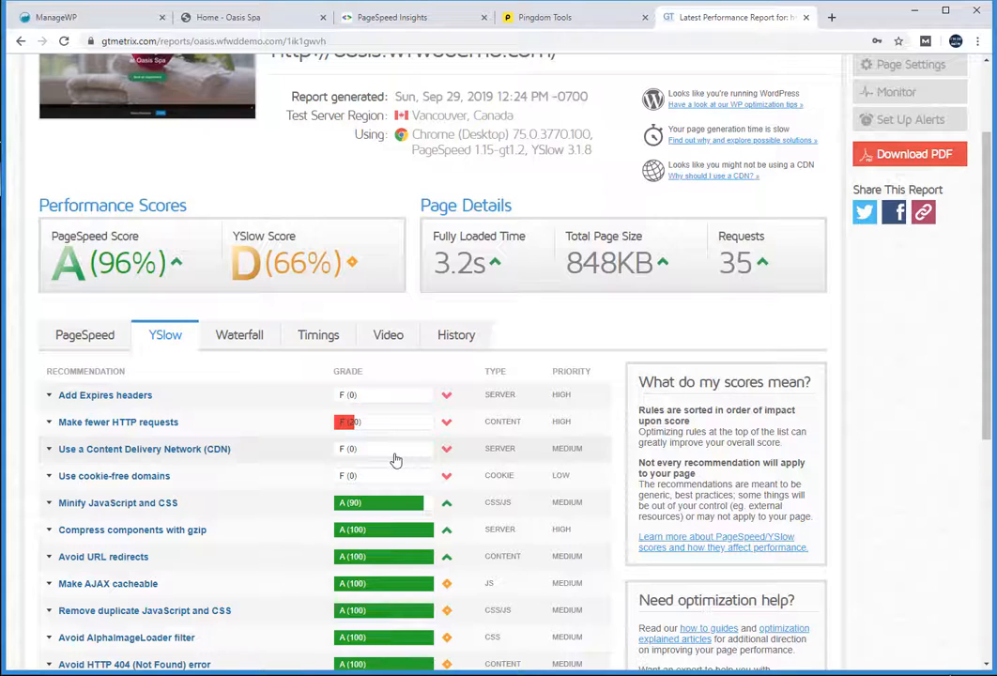
mouse_move(448, 454)
click(130, 404)
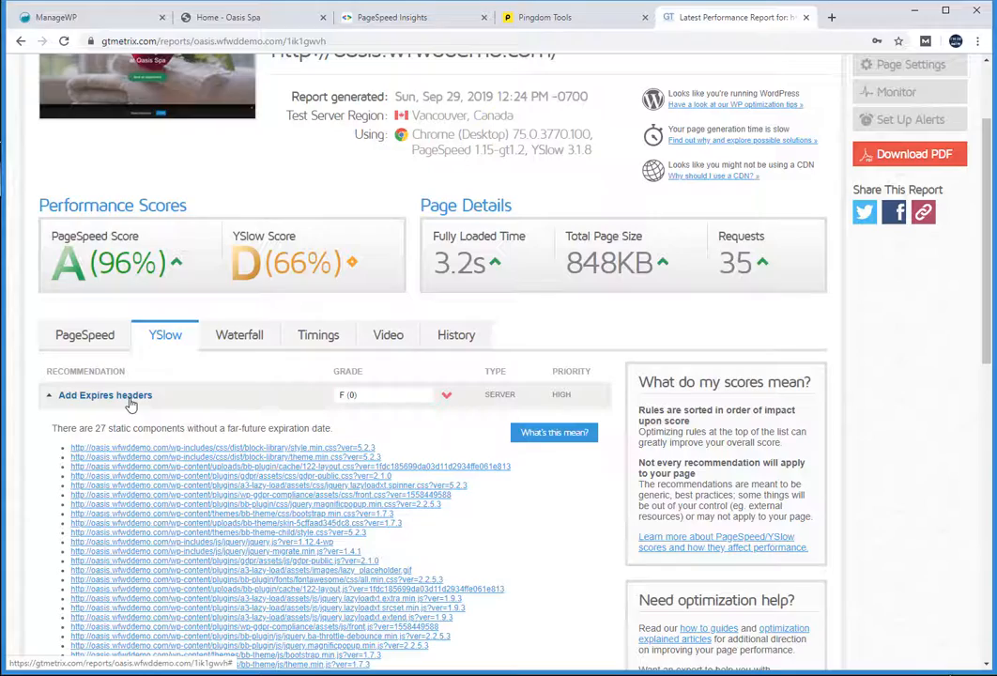
scroll(286, 353, down, 2)
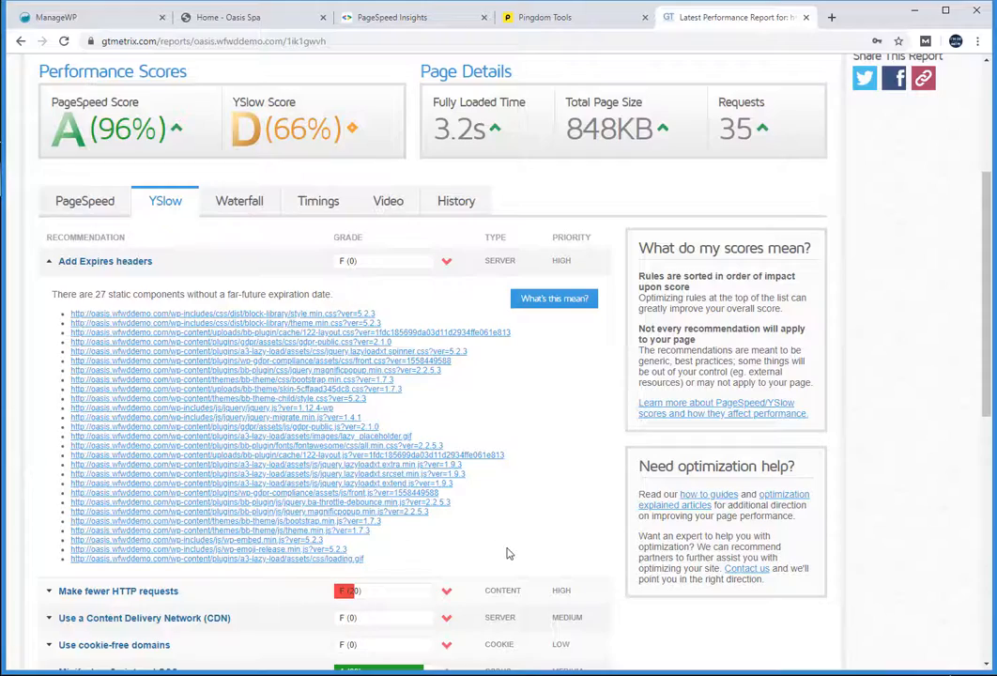
scroll(529, 379, down, 2)
scroll(529, 378, up, 3)
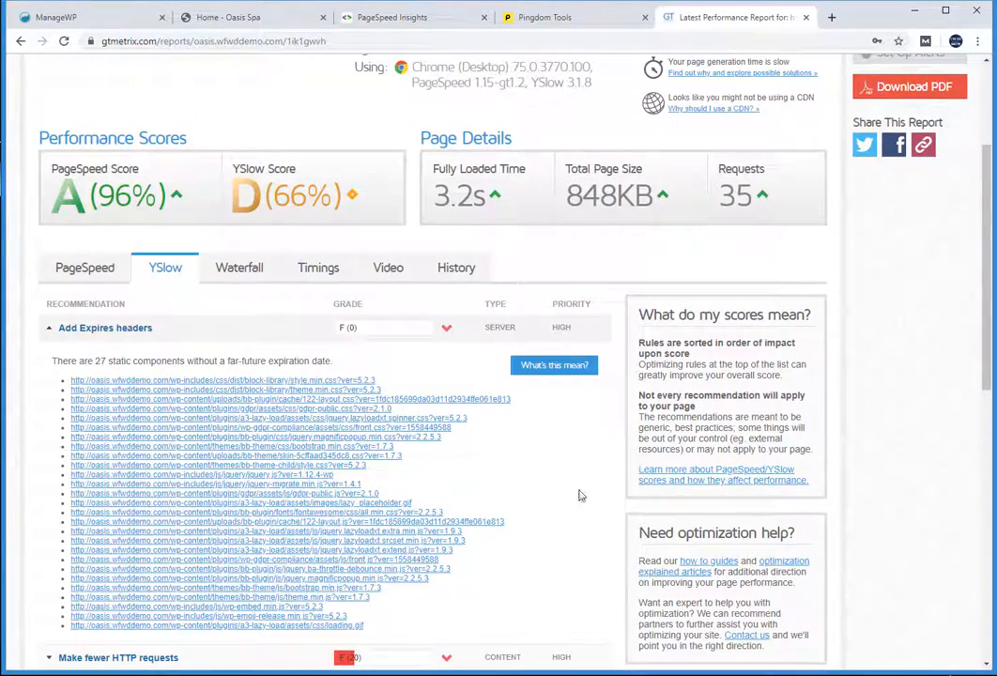
scroll(574, 474, down, 2)
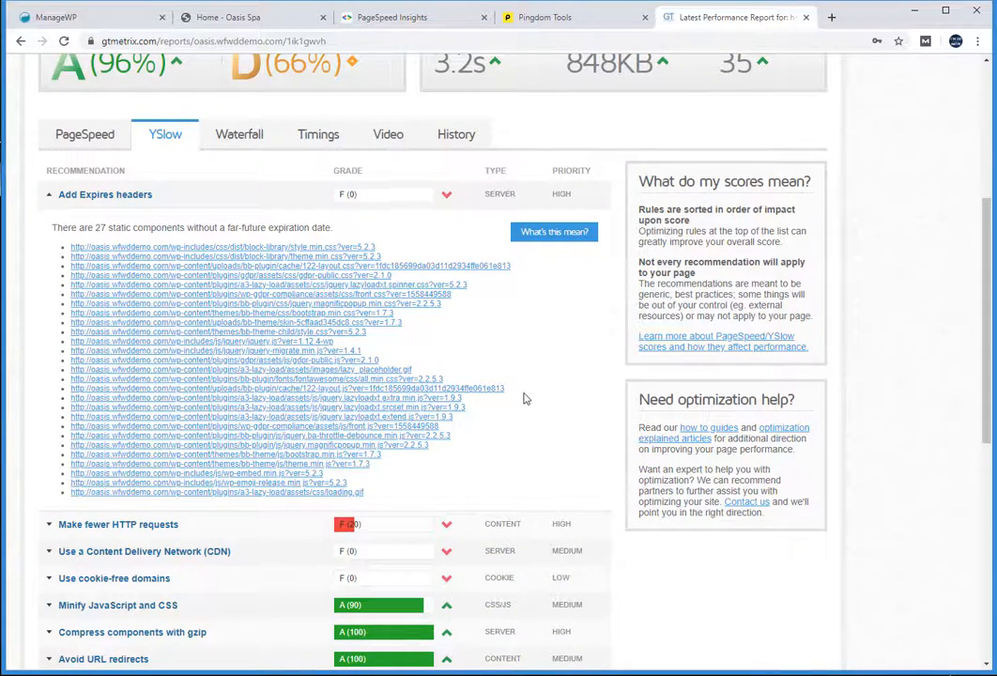
- Read the full GTmetrix explanation of "Add Expires headers" and return to the performance report
mouse_move(552, 235)
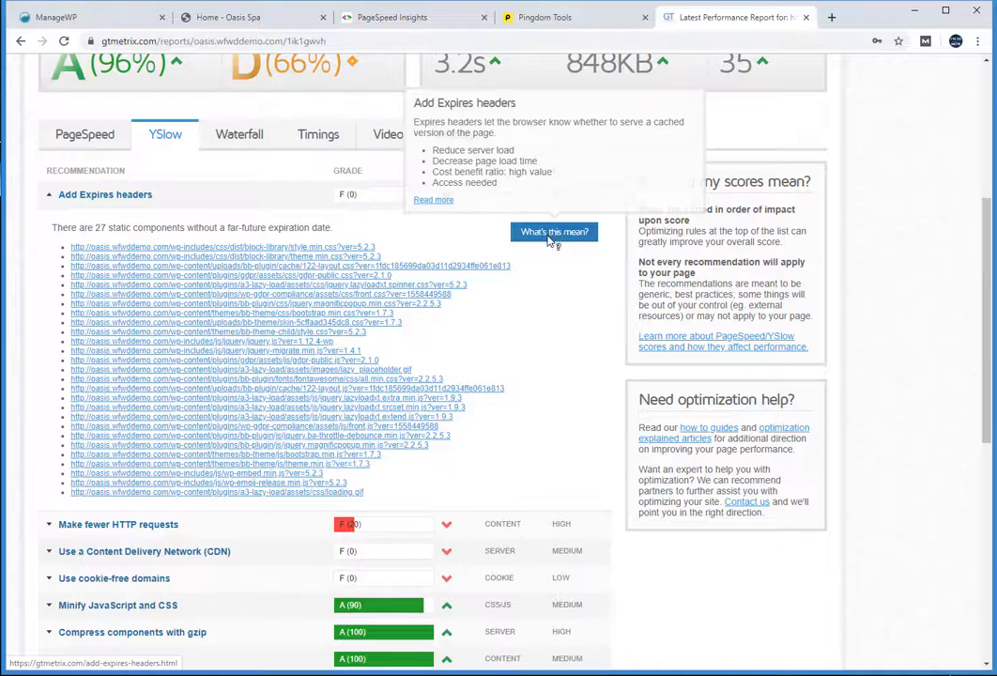
click(439, 201)
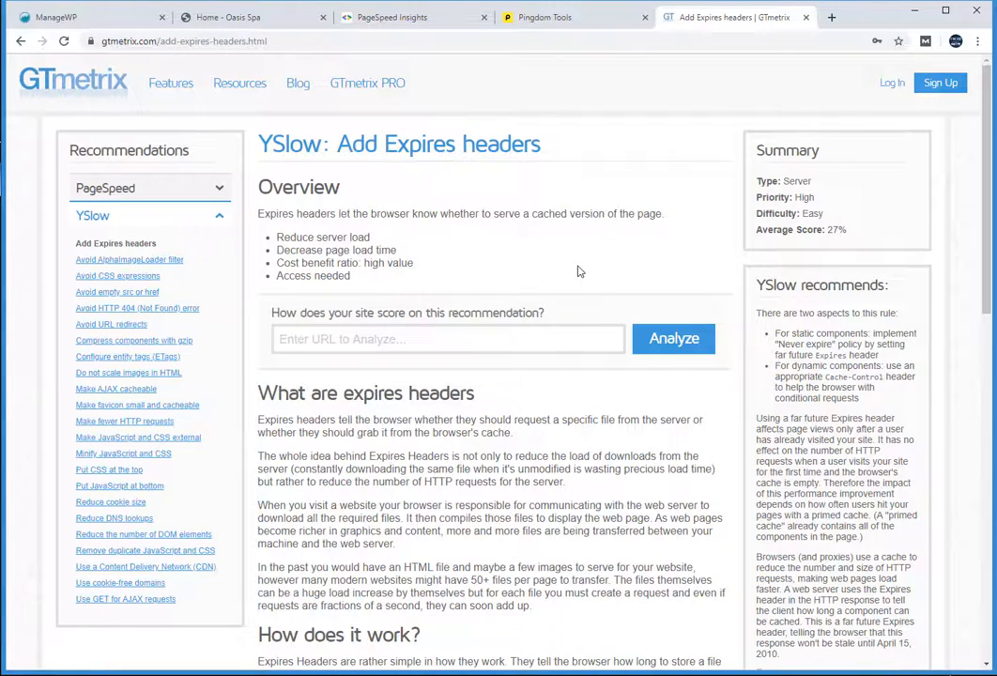
scroll(576, 271, down, 3)
scroll(577, 342, down, 3)
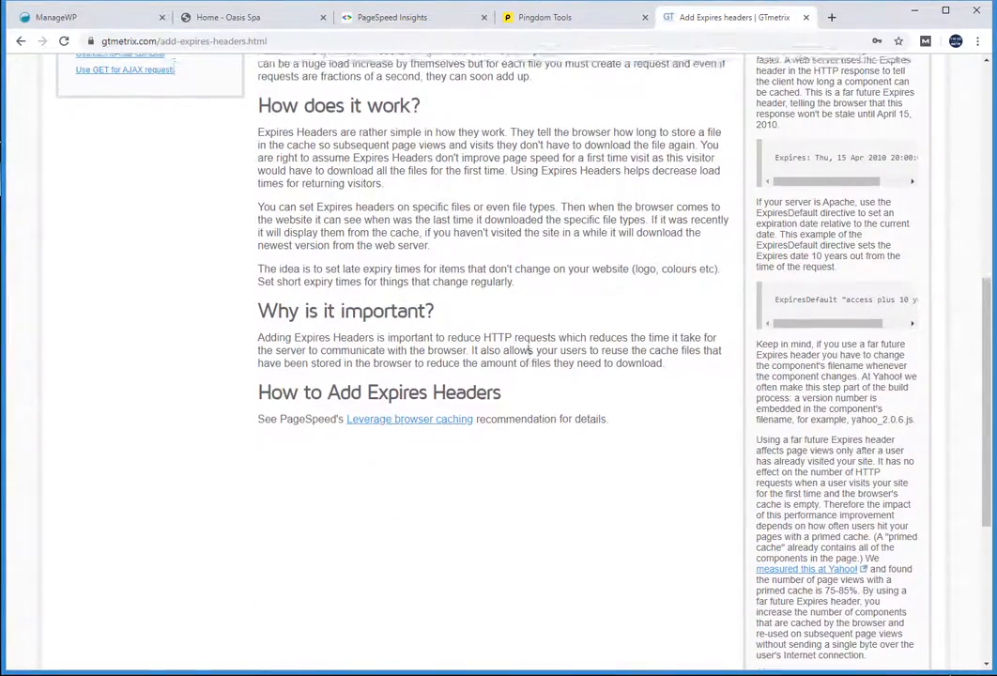
scroll(530, 347, up, 3)
scroll(527, 346, up, 3)
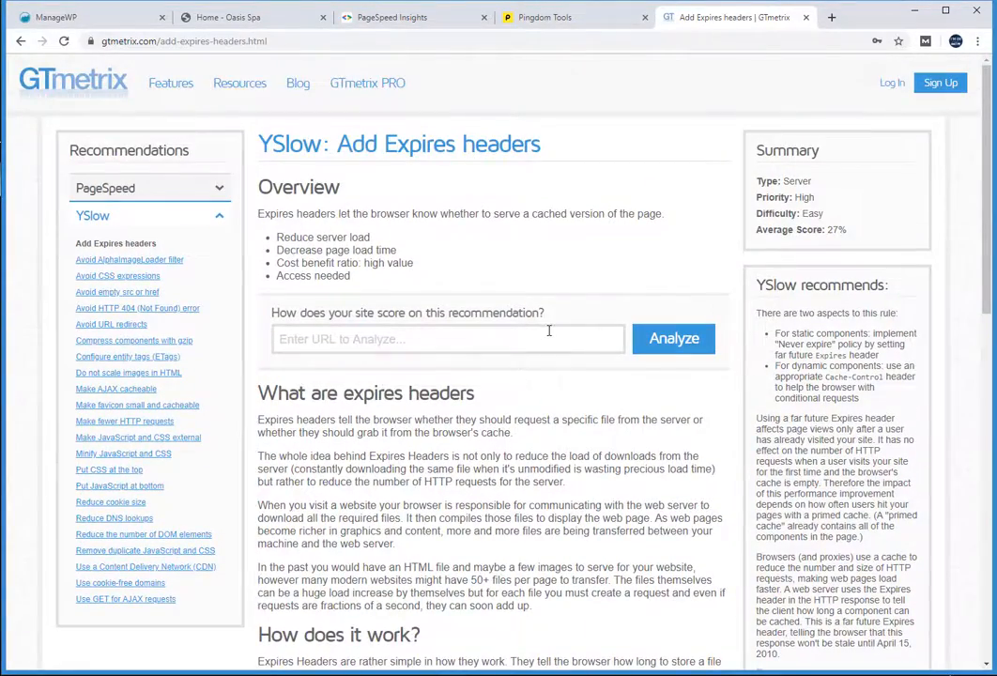
key(alt+Left)
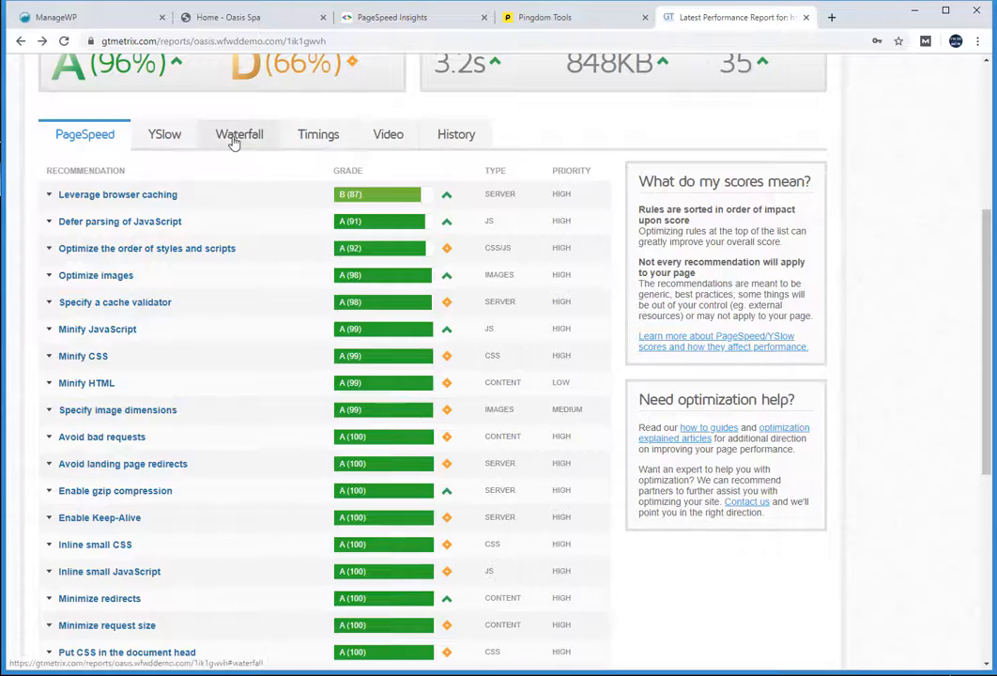
- Show the report's waterfall chart and inspect the timing phases of the first page request
click(230, 134)
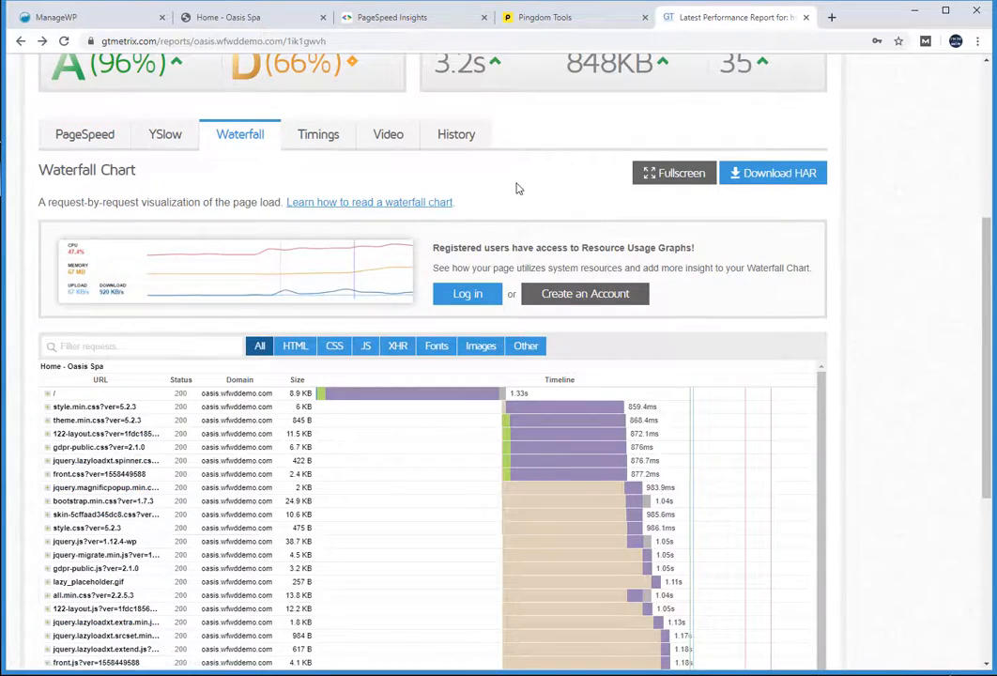
scroll(519, 191, down, 2)
scroll(521, 291, down, 2)
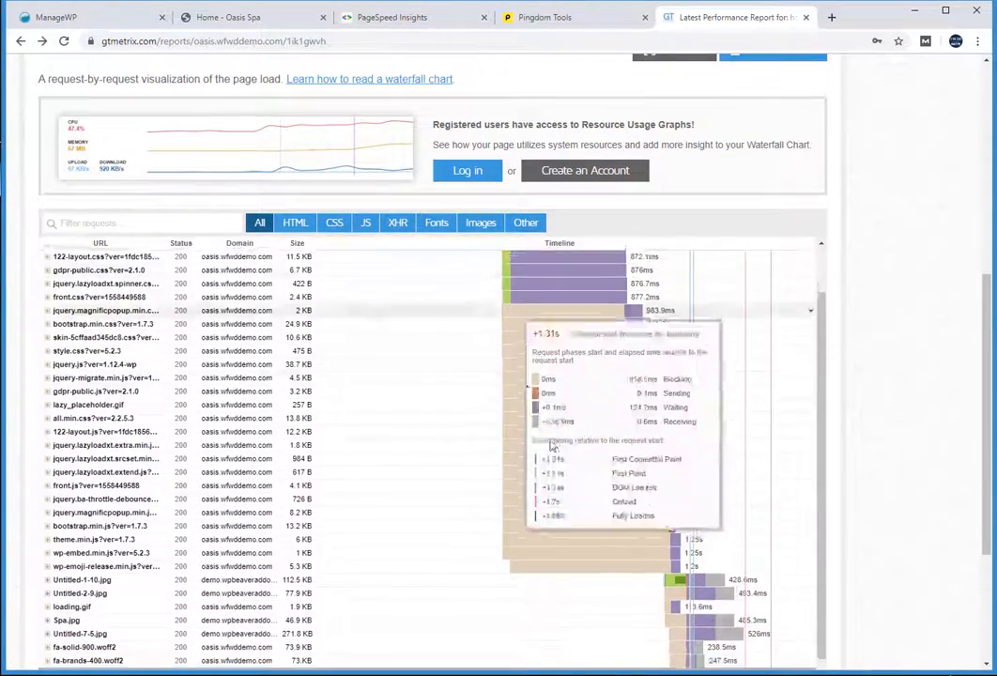
scroll(441, 422, up, 2)
scroll(445, 429, up, 1)
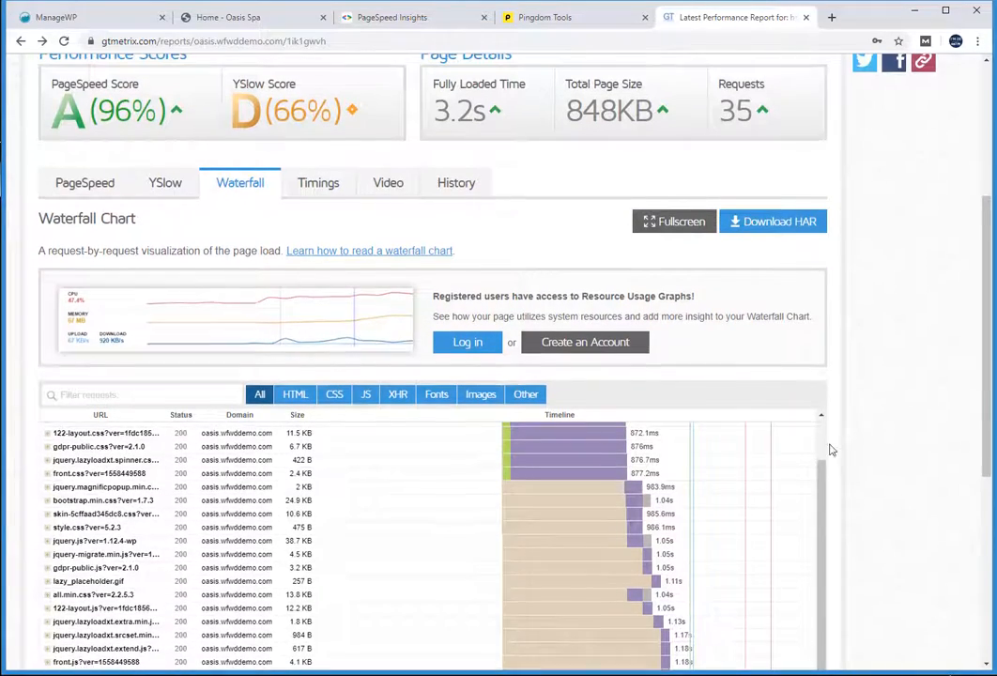
drag(820, 474, 769, 430)
scroll(709, 431, up, 1)
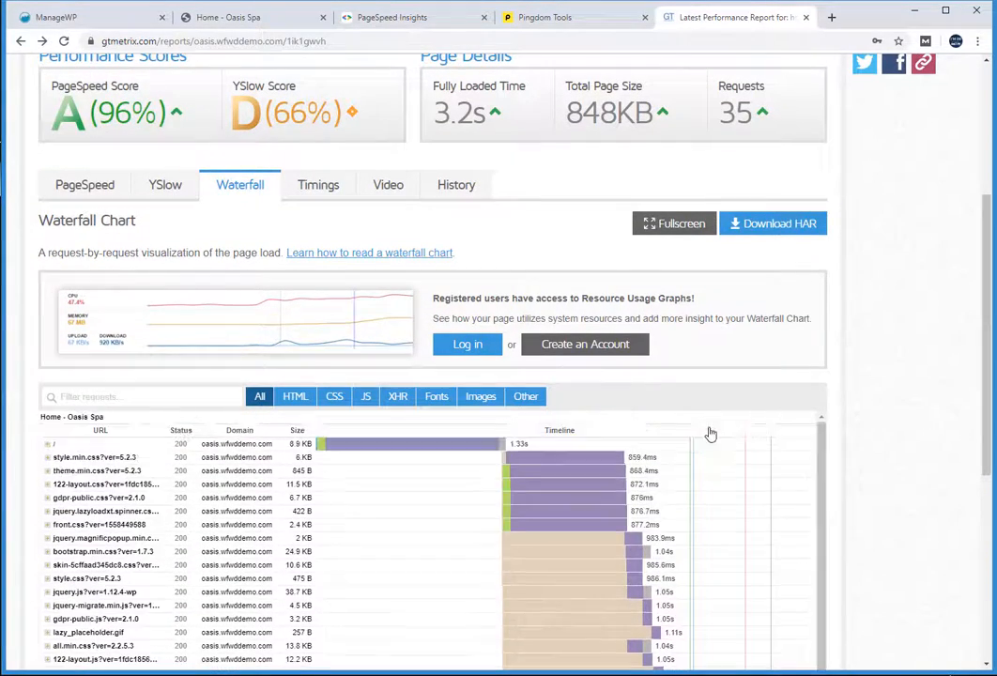
mouse_move(405, 443)
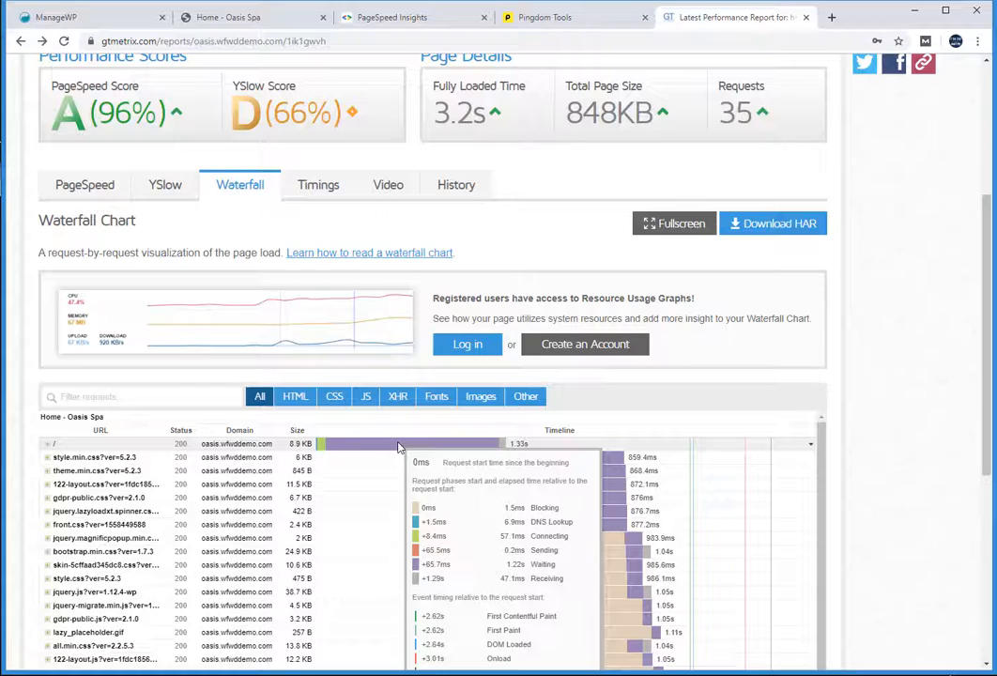
- Examine the remaining file requests in the waterfall chart down to the summary row
scroll(813, 424, down, 1)
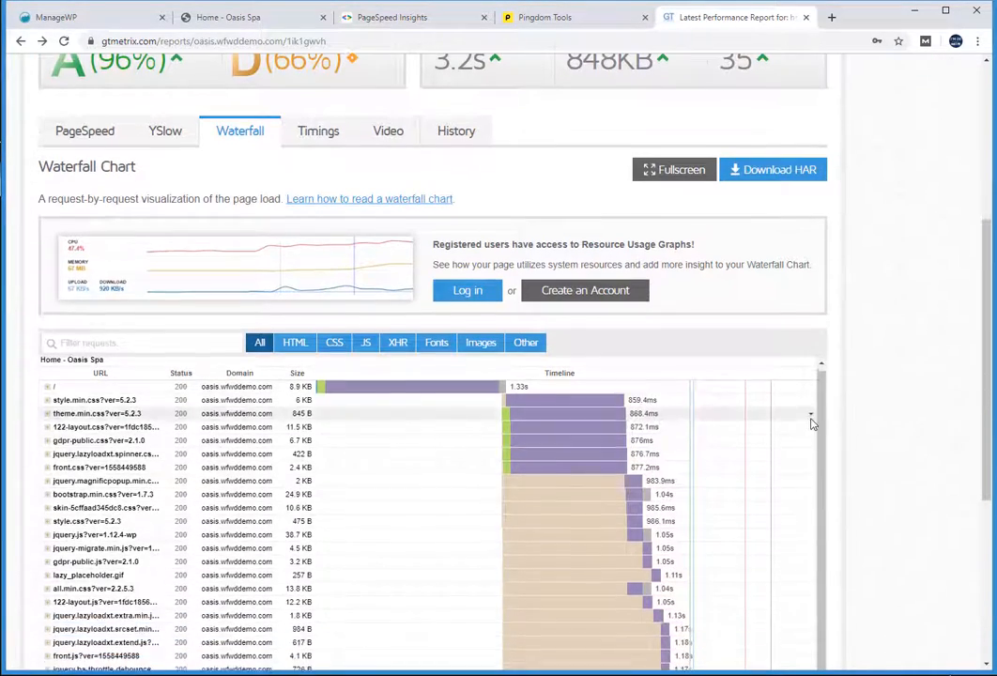
scroll(813, 422, down, 2)
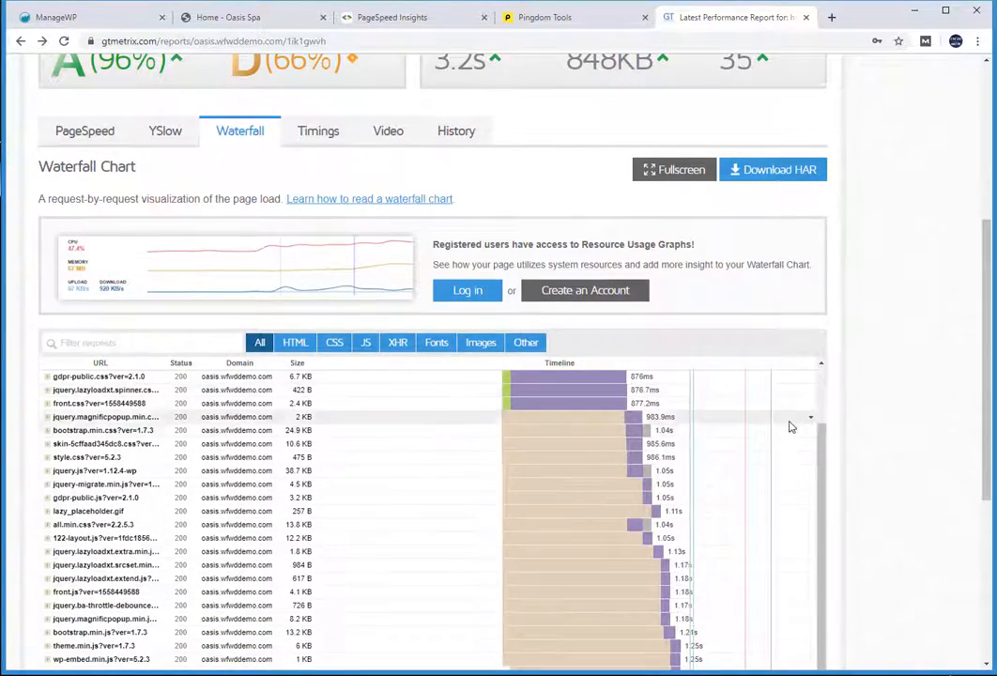
scroll(798, 425, down, 3)
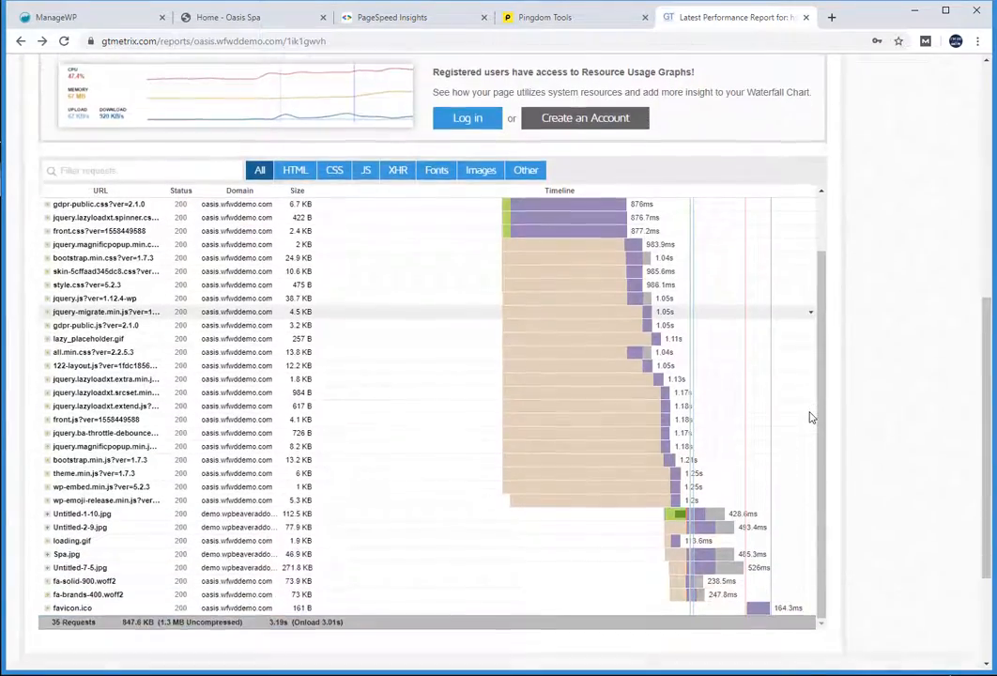
scroll(811, 417, down, 2)
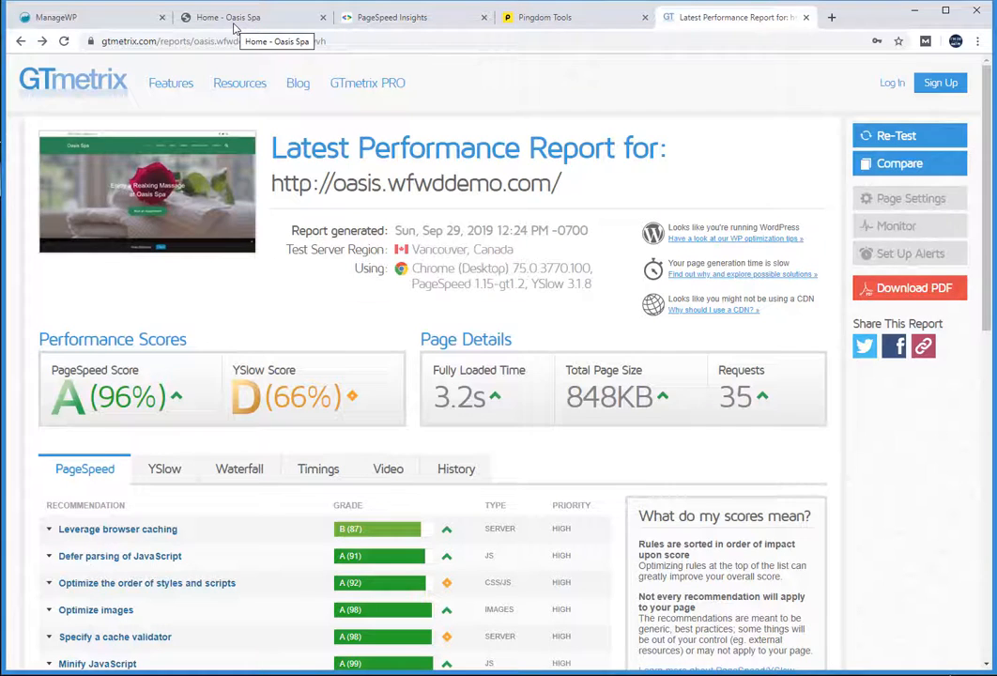
- Open DevTools on the Oasis Spa home page and show its network activity
click(234, 25)
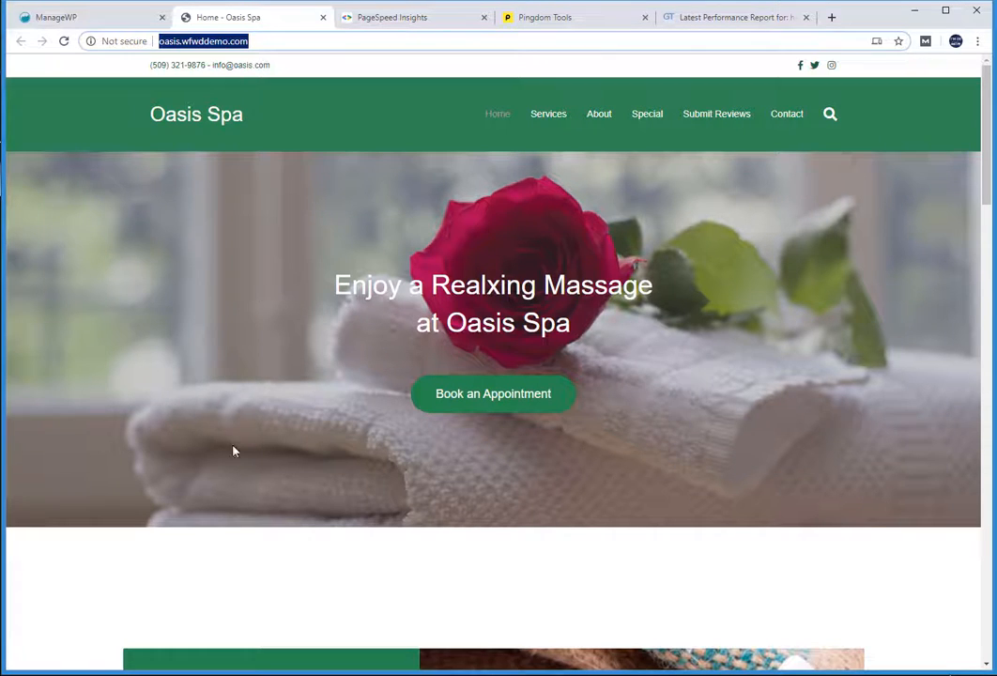
right_click(225, 566)
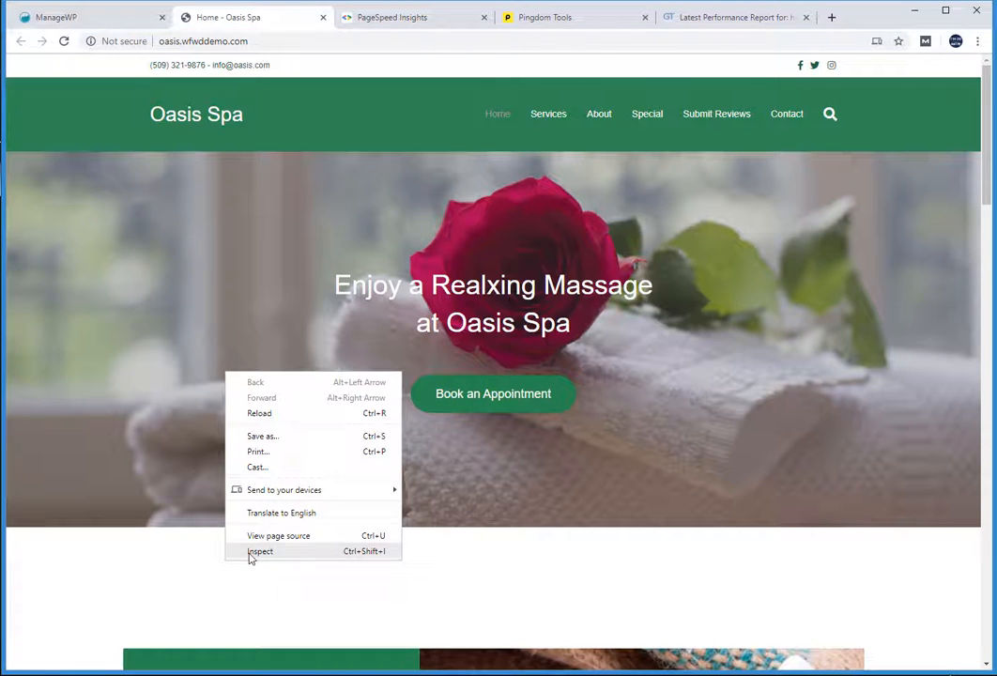
click(251, 553)
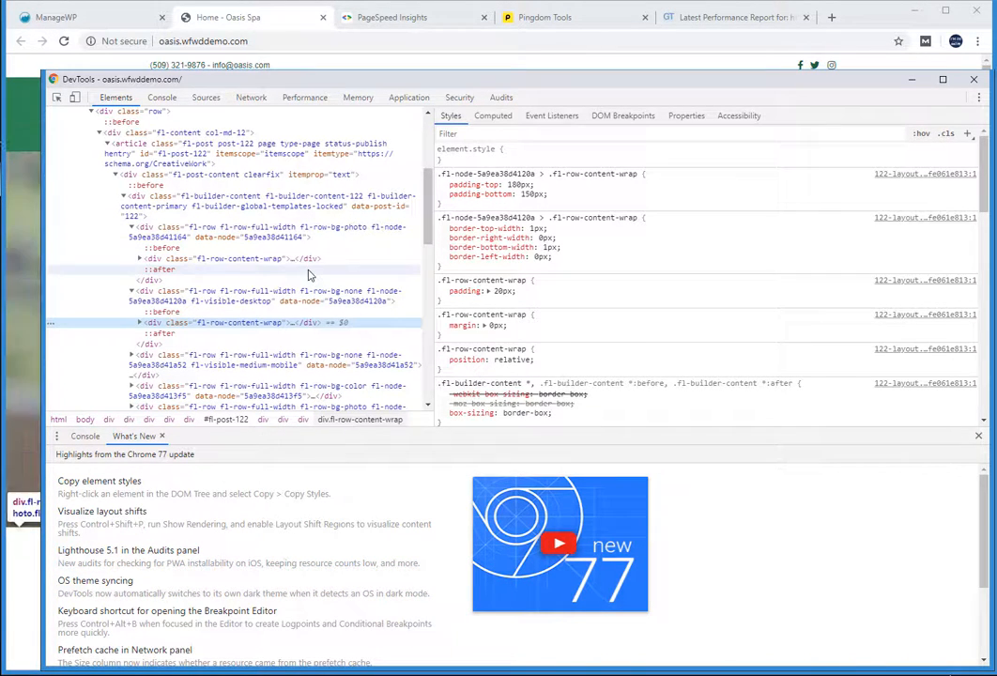
click(251, 97)
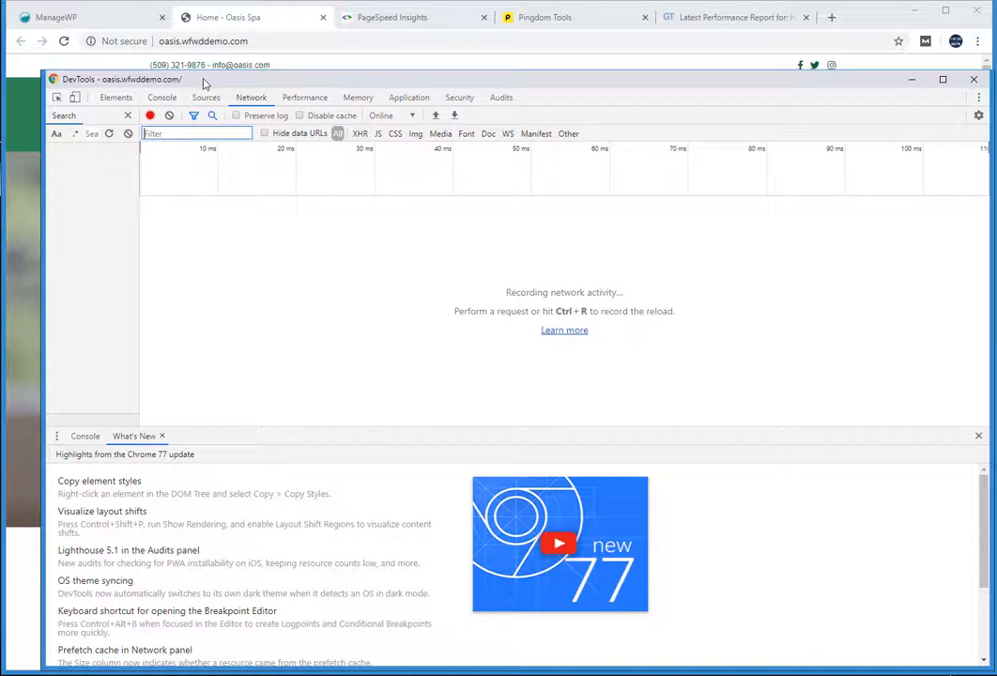
- Reload the Oasis Spa home page to record its network requests and bring DevTools back in front
drag(204, 84, 201, 92)
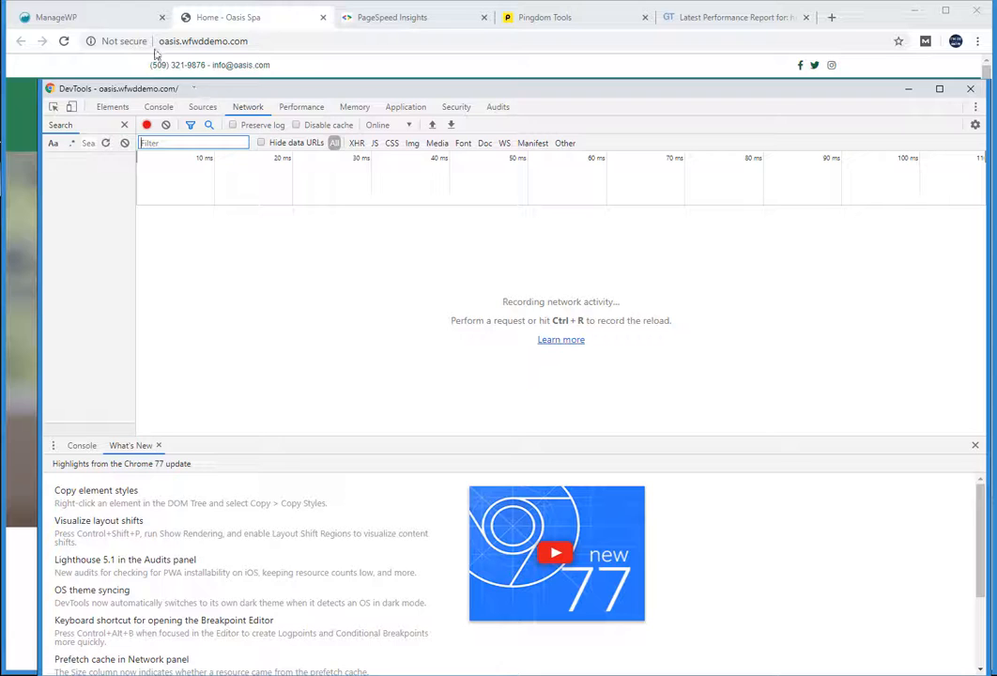
click(64, 42)
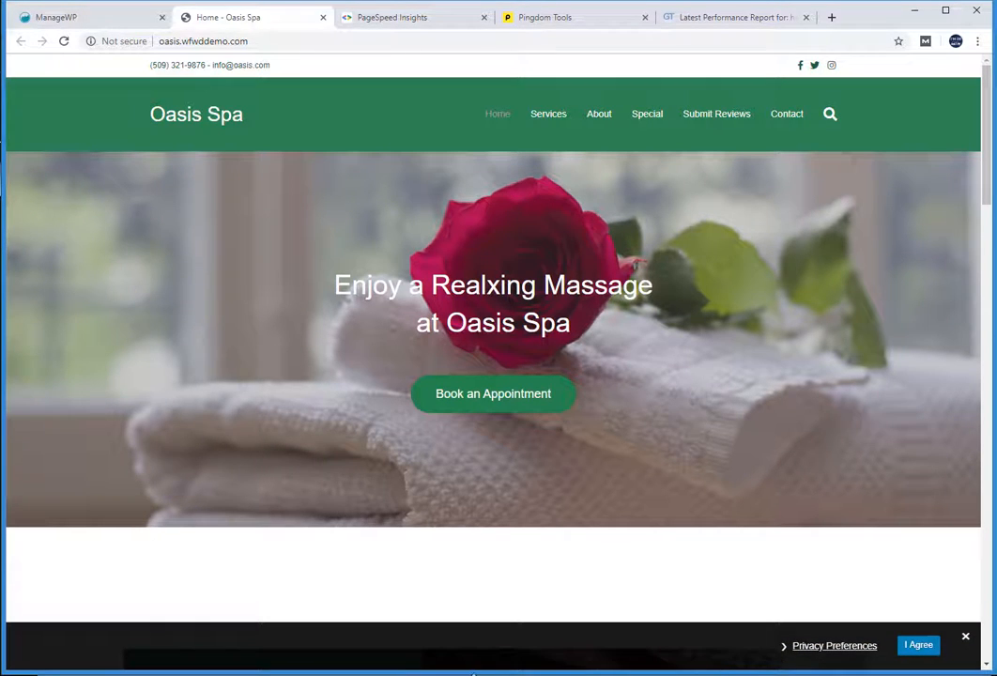
click(469, 674)
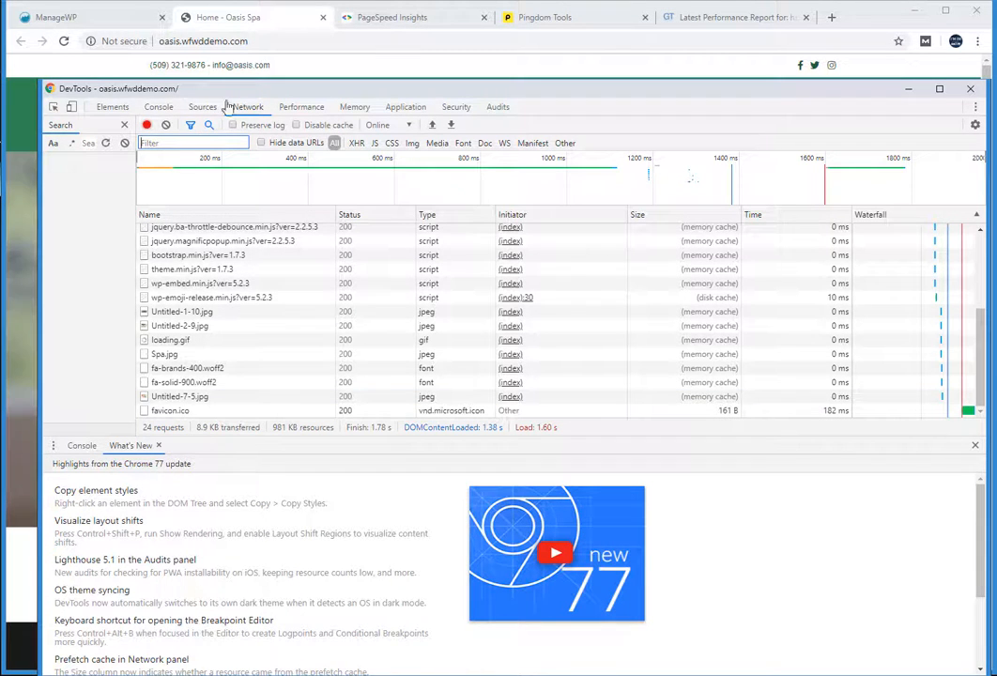
- Sort the recorded network requests by size in ascending order and show the end of the list
click(704, 217)
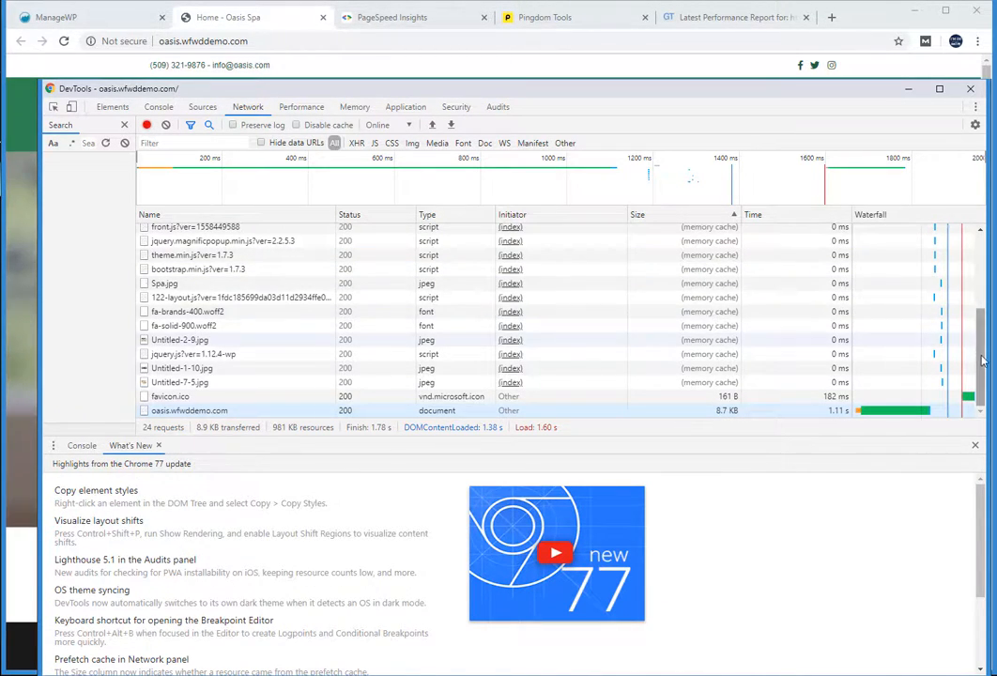
drag(980, 349, 982, 410)
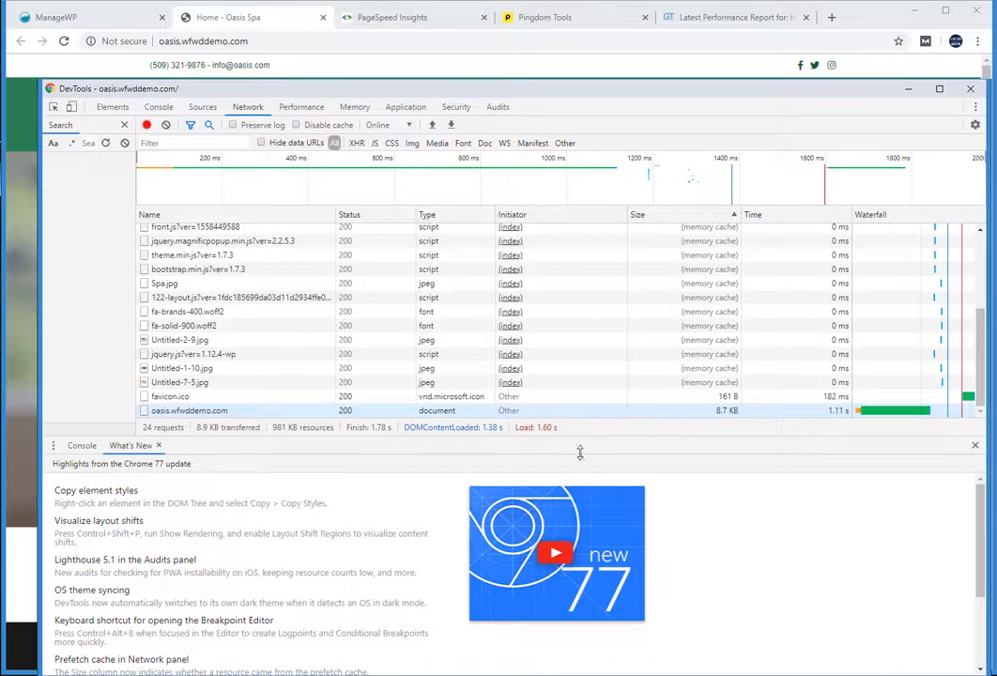
- Empty the cache and hard reload the Oasis Spa home page, and bring the DevTools network recording back in front
click(66, 43)
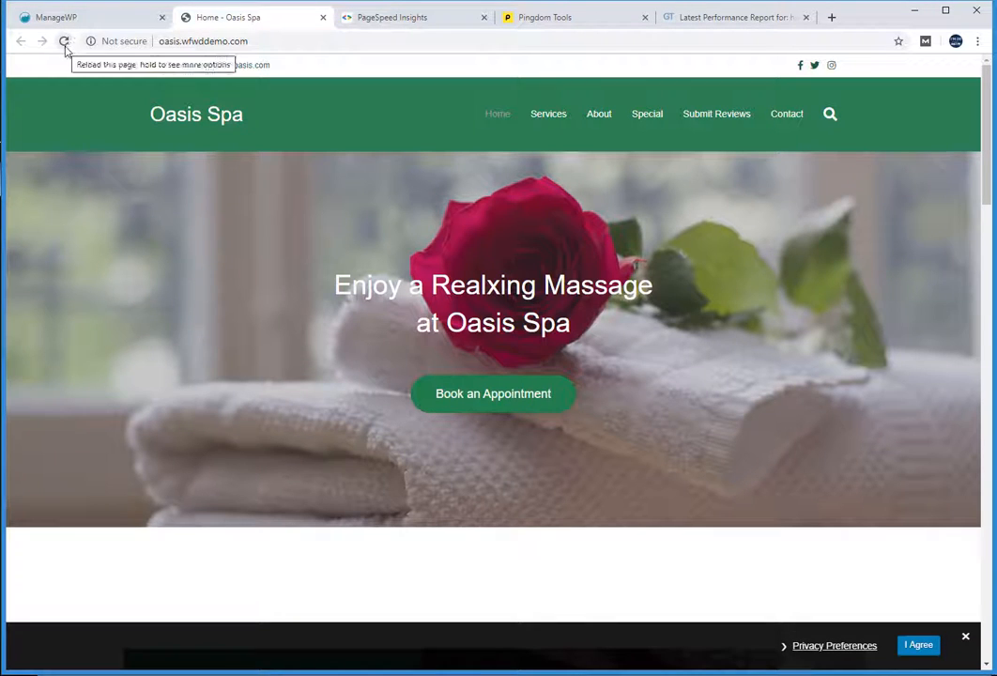
right_click(64, 43)
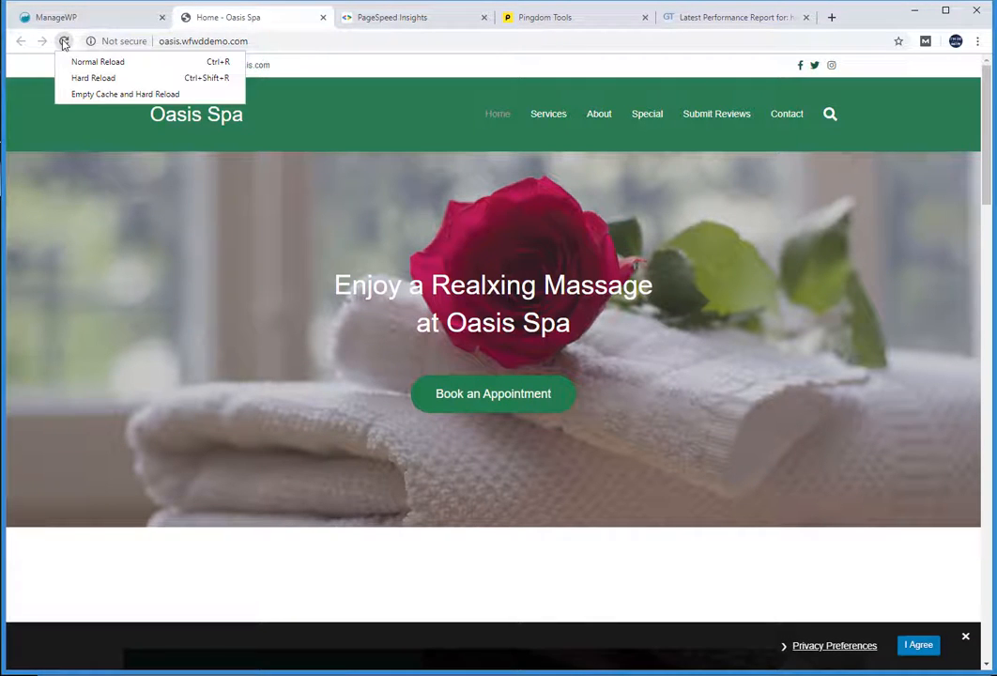
click(84, 95)
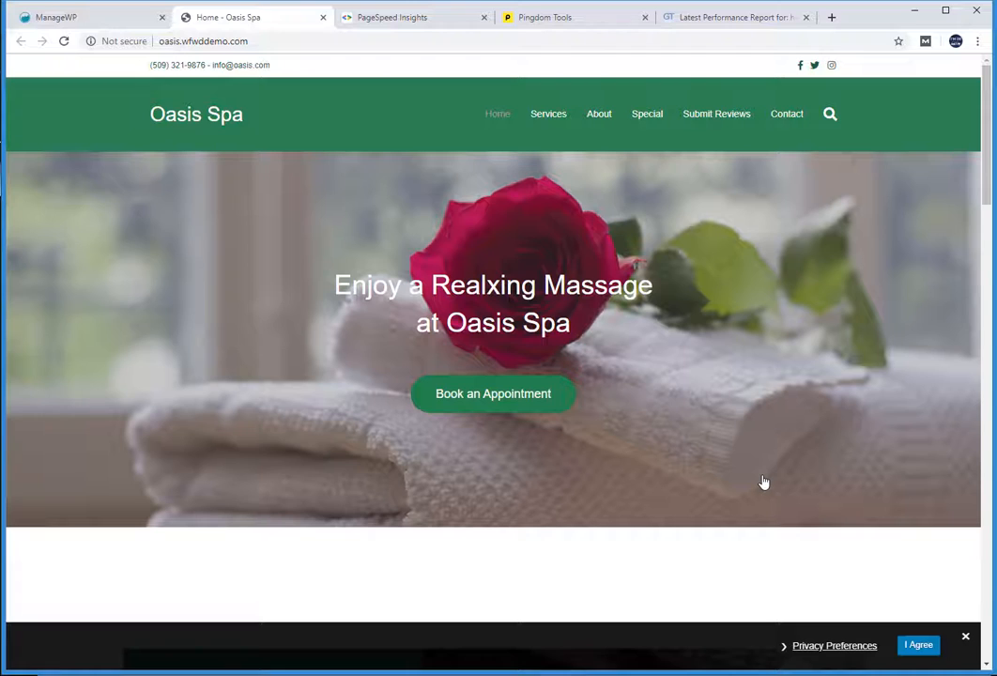
key(alt+Tab)
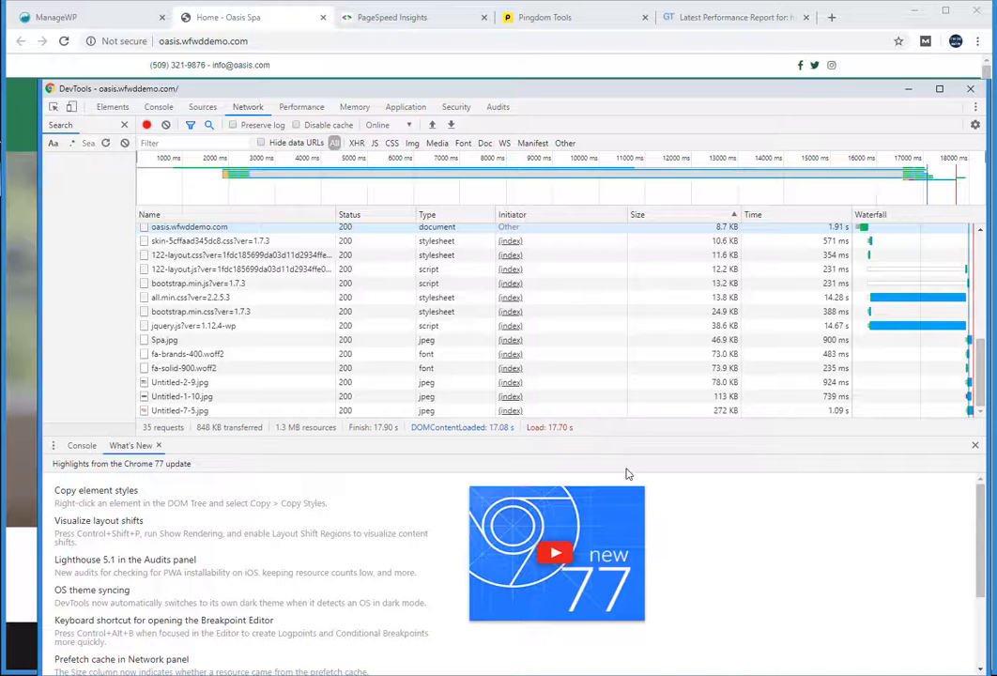
- Sort the recorded requests by size in ascending order and examine the list from the smallest to the largest file
click(695, 220)
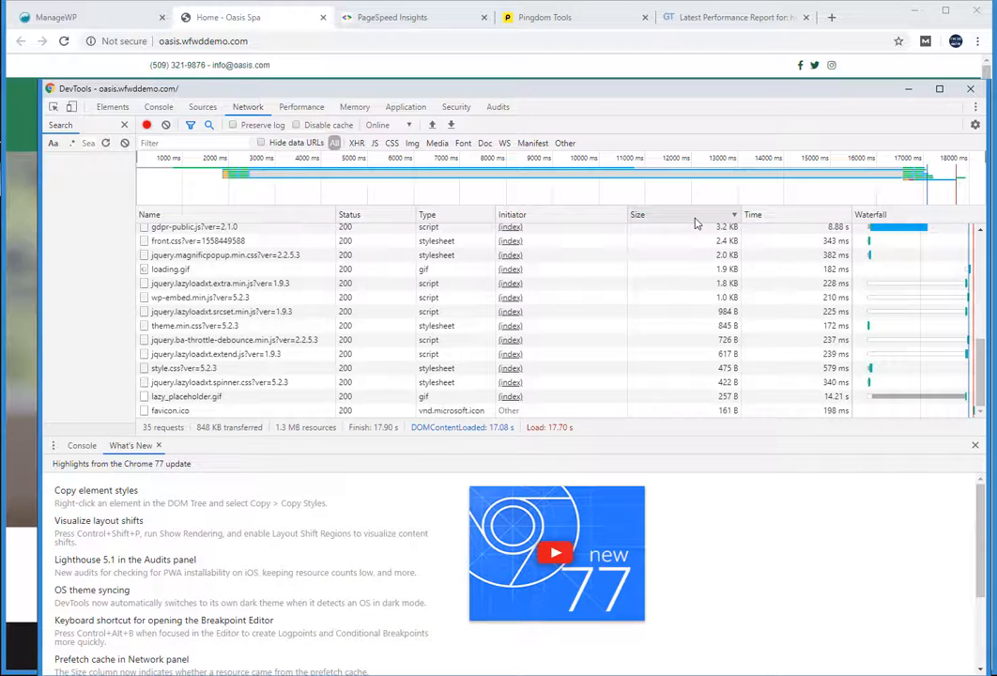
click(696, 220)
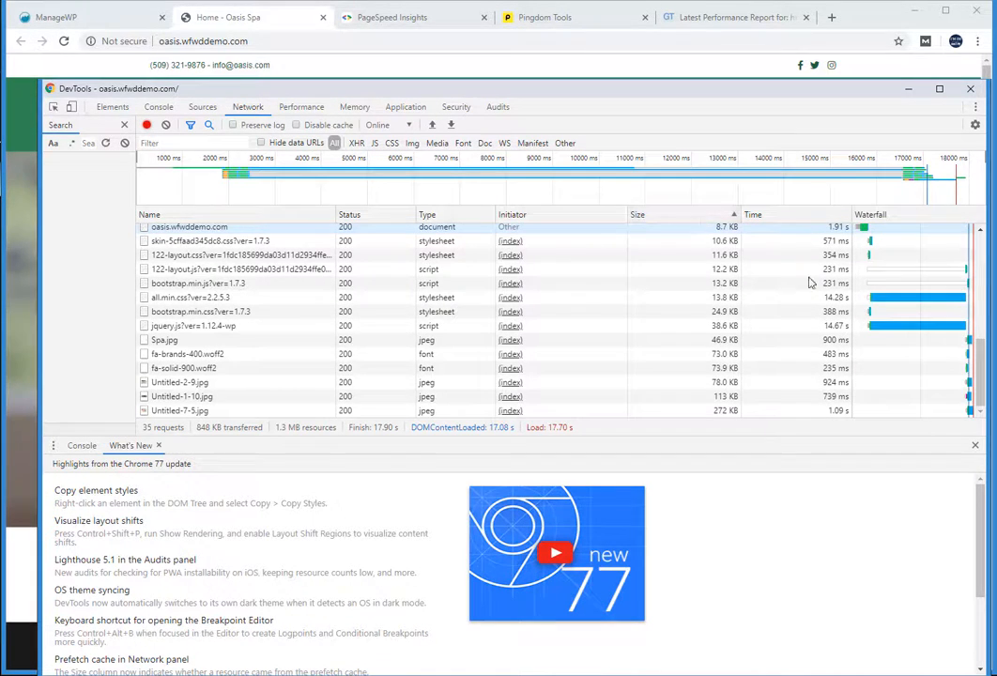
drag(986, 345, 987, 223)
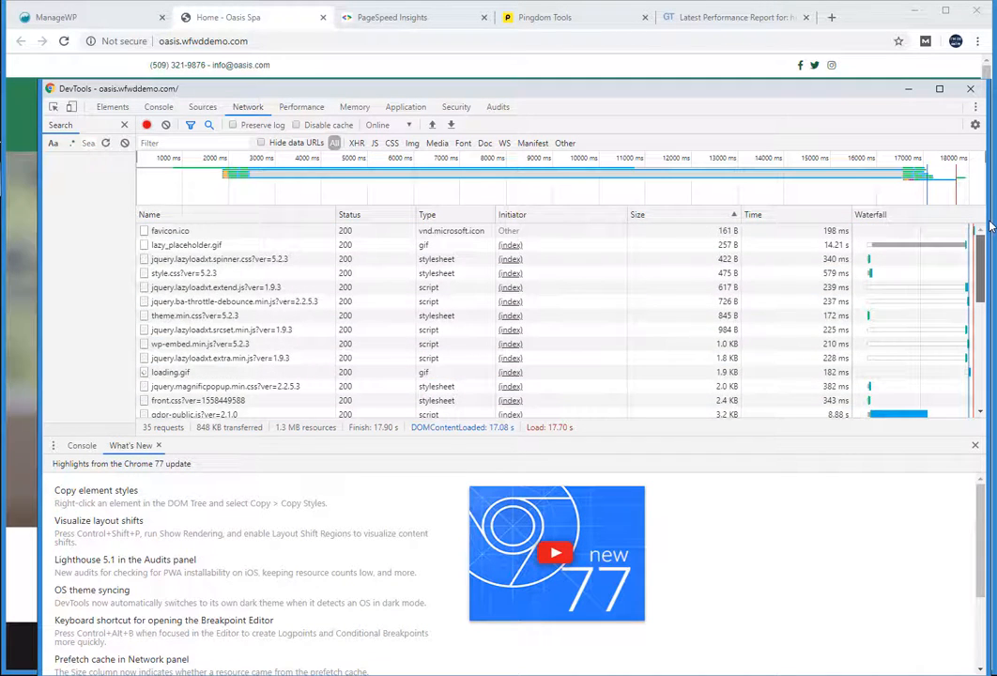
scroll(983, 275, down, 1)
drag(984, 275, 969, 389)
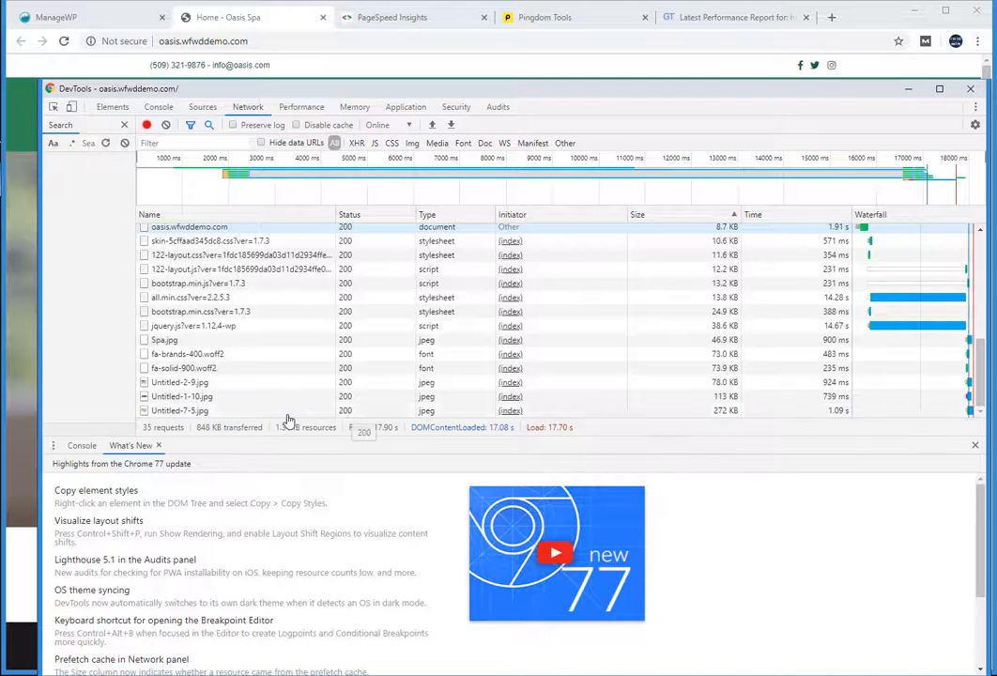
- Preview the image Untitled-7-5.jpg from the request list and locate it on the Oasis Spa home page
click(173, 413)
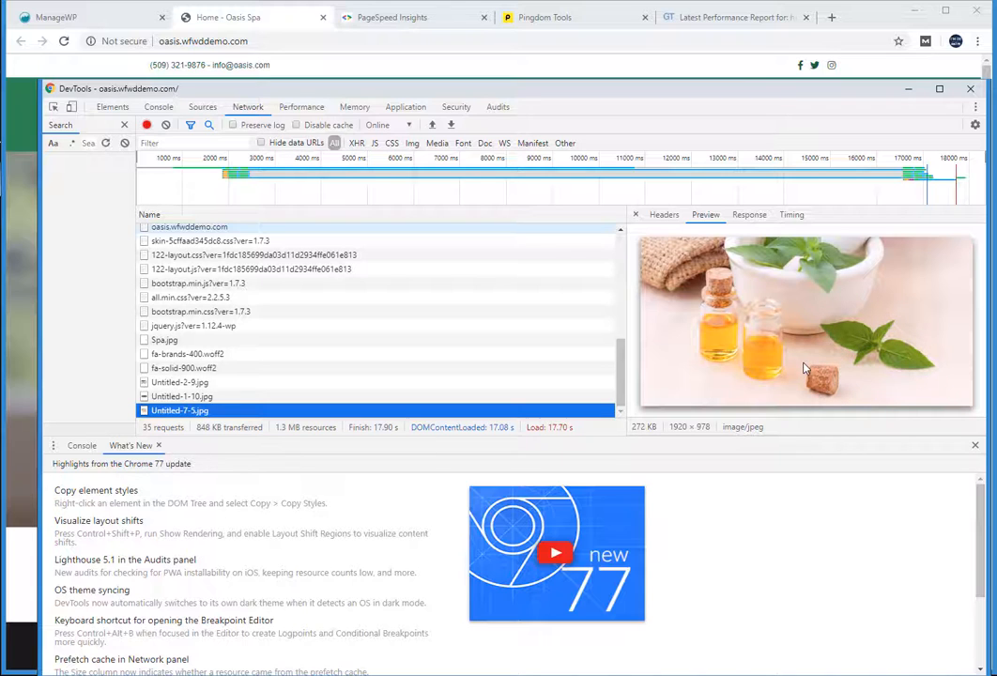
click(24, 563)
scroll(380, 347, down, 10)
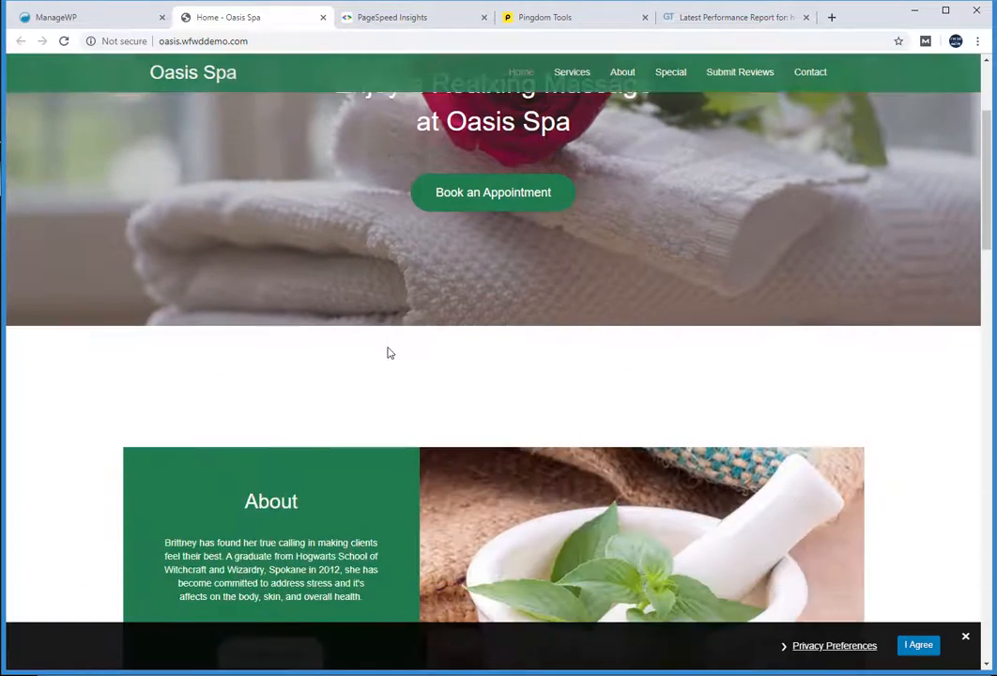
scroll(387, 378, down, 7)
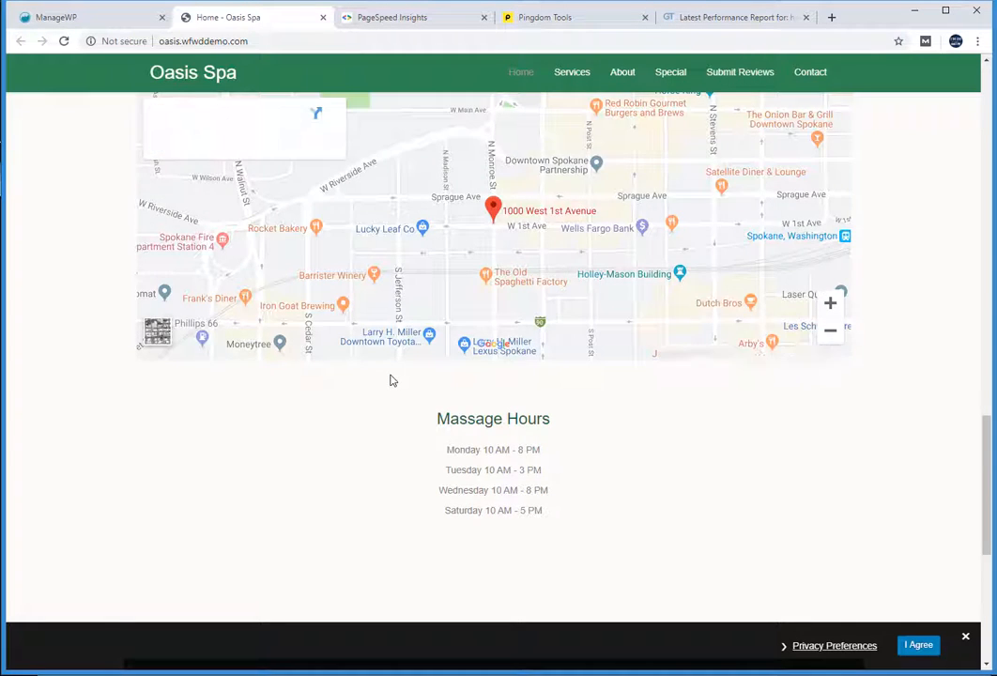
scroll(390, 383, down, 5)
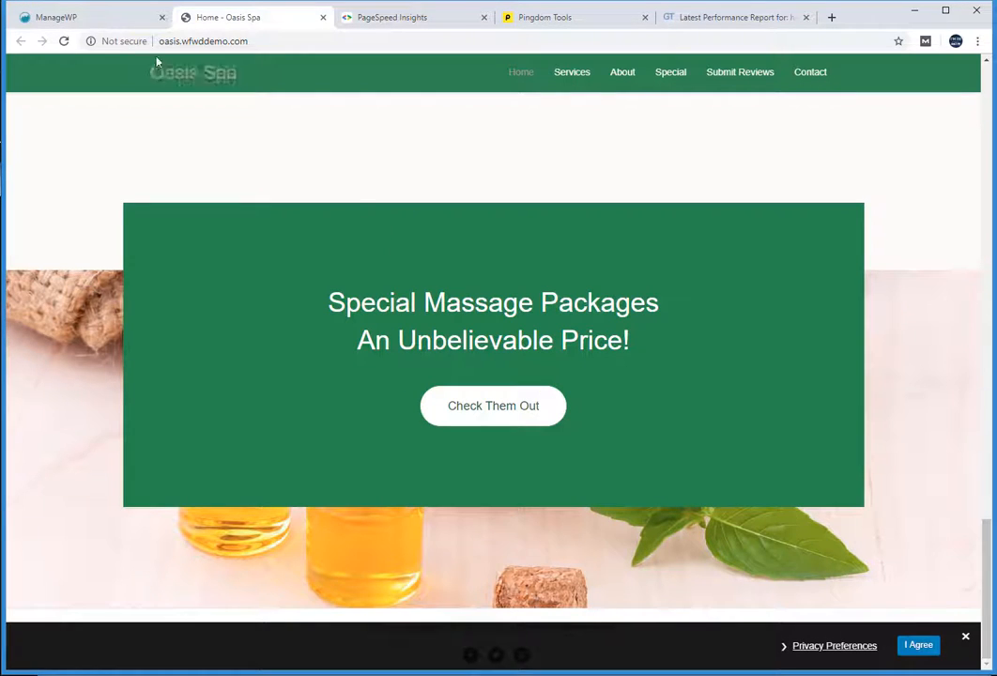
- Perform a normal reload of the home page and examine which requests DevTools lists as served from memory or disk cache
click(67, 47)
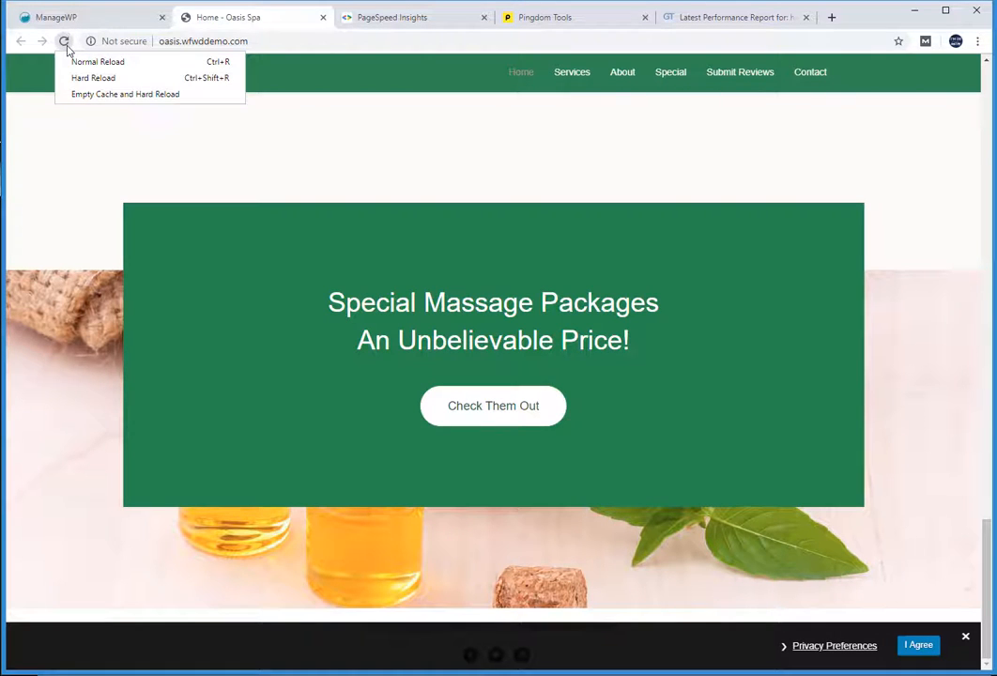
click(77, 62)
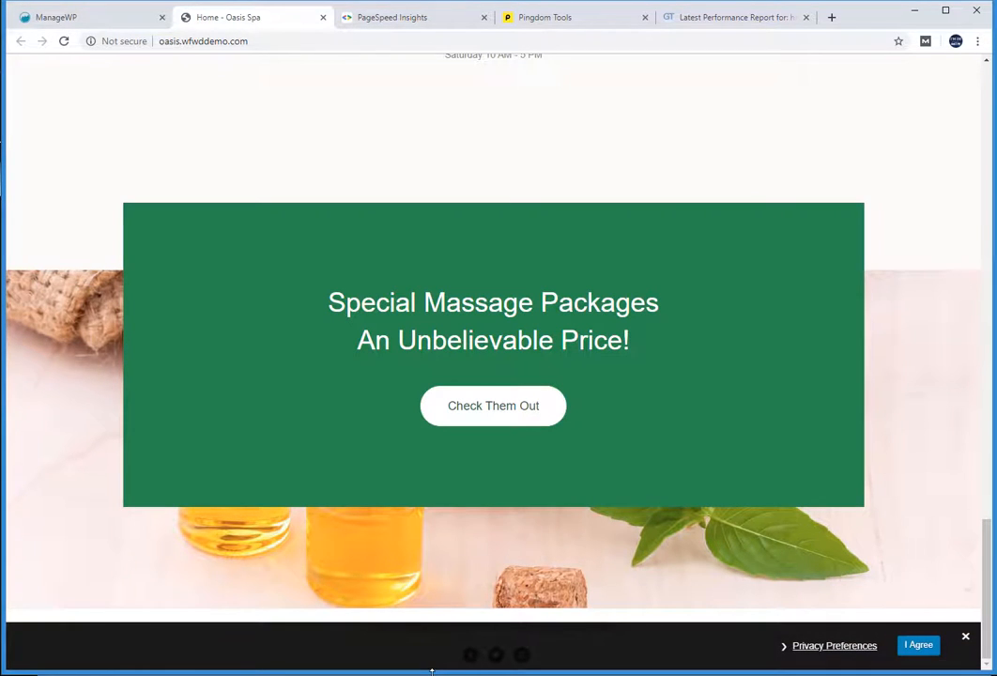
key(alt+Tab)
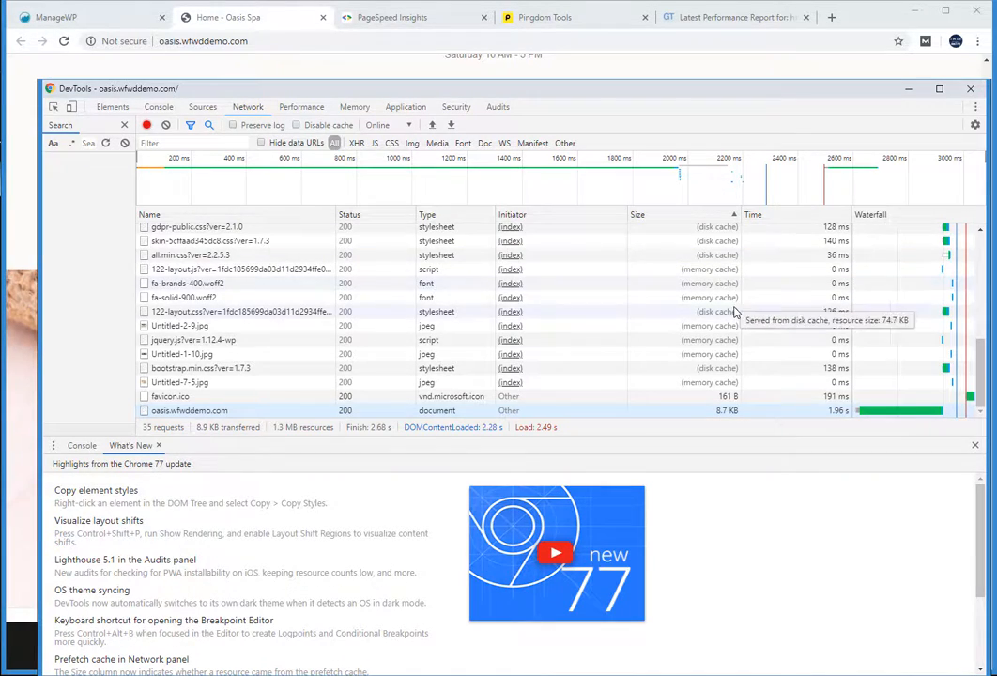
scroll(735, 313, up, 5)
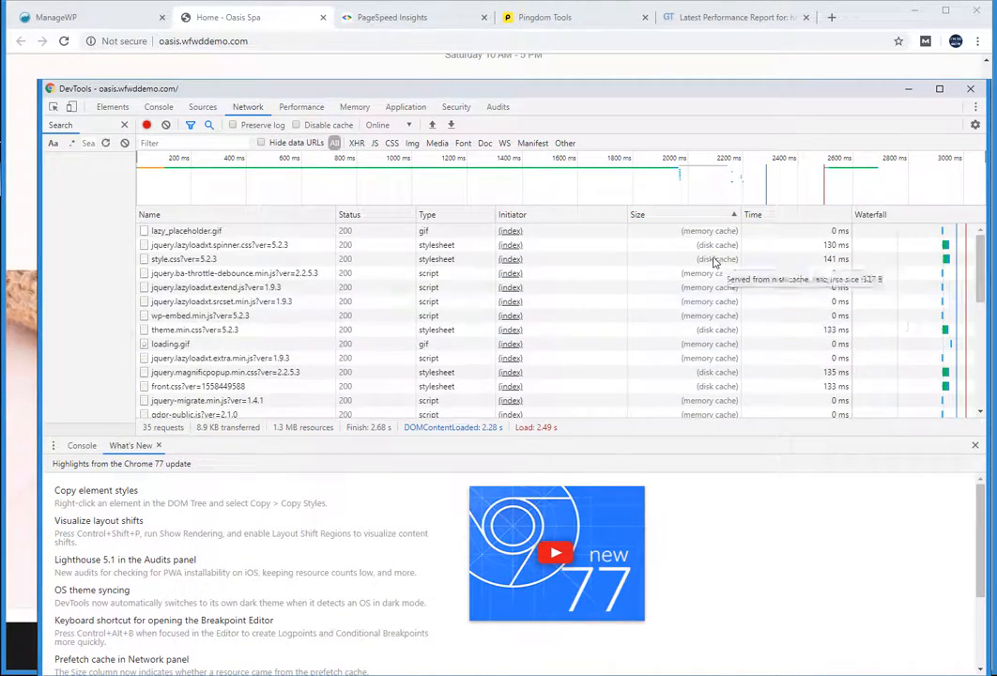
scroll(713, 262, down, 5)
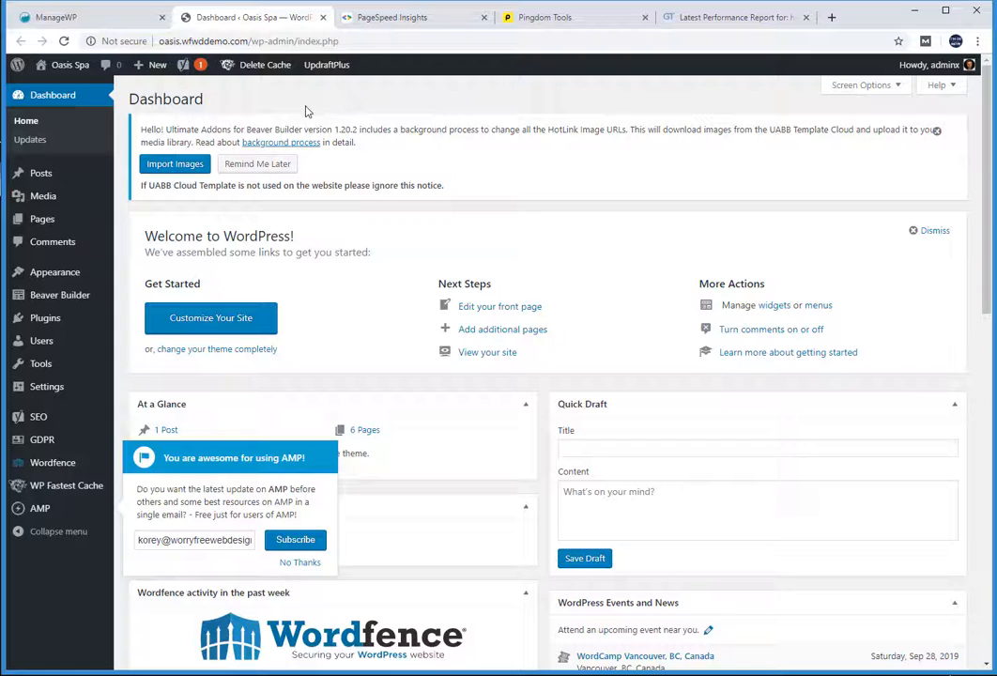
- Open the WP Fastest Cache options in the WordPress dashboard and decline the AMP newsletter offer
click(55, 489)
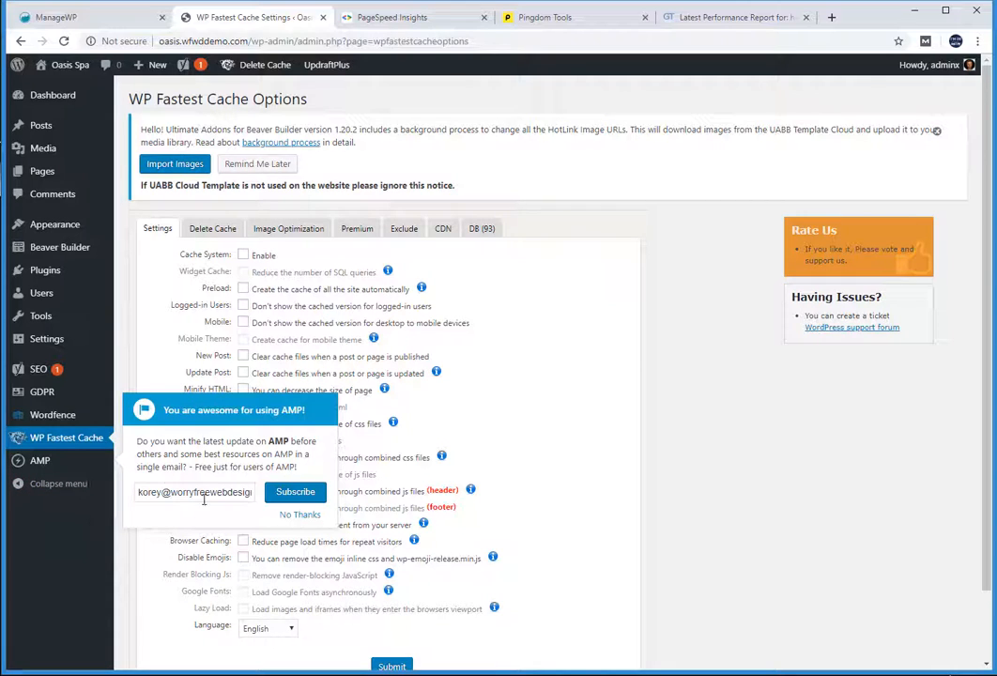
click(303, 517)
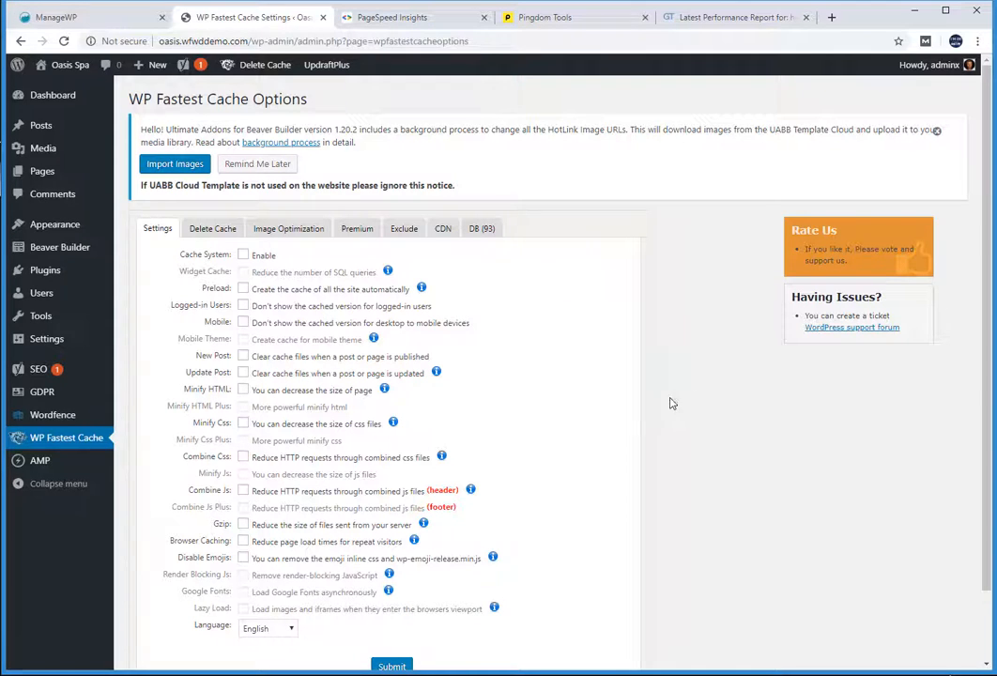
- Enable the cache system and preloading of the homepage, posts, categories, pages, tags, attachments, custom post types and custom taxonomies
click(243, 255)
click(243, 289)
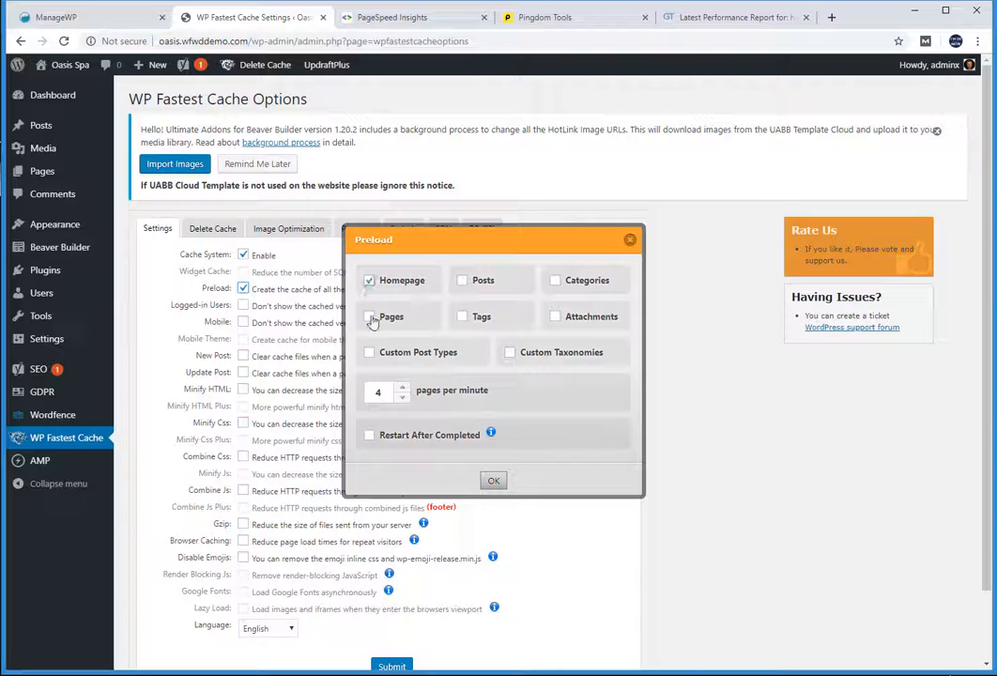
click(370, 317)
click(368, 352)
click(462, 280)
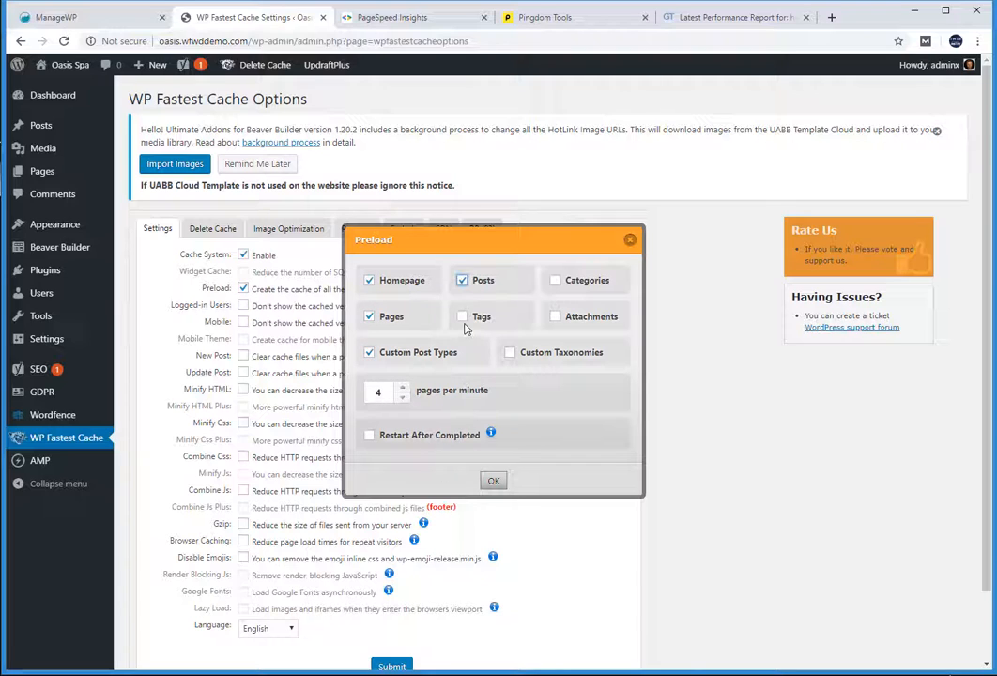
click(462, 316)
click(554, 280)
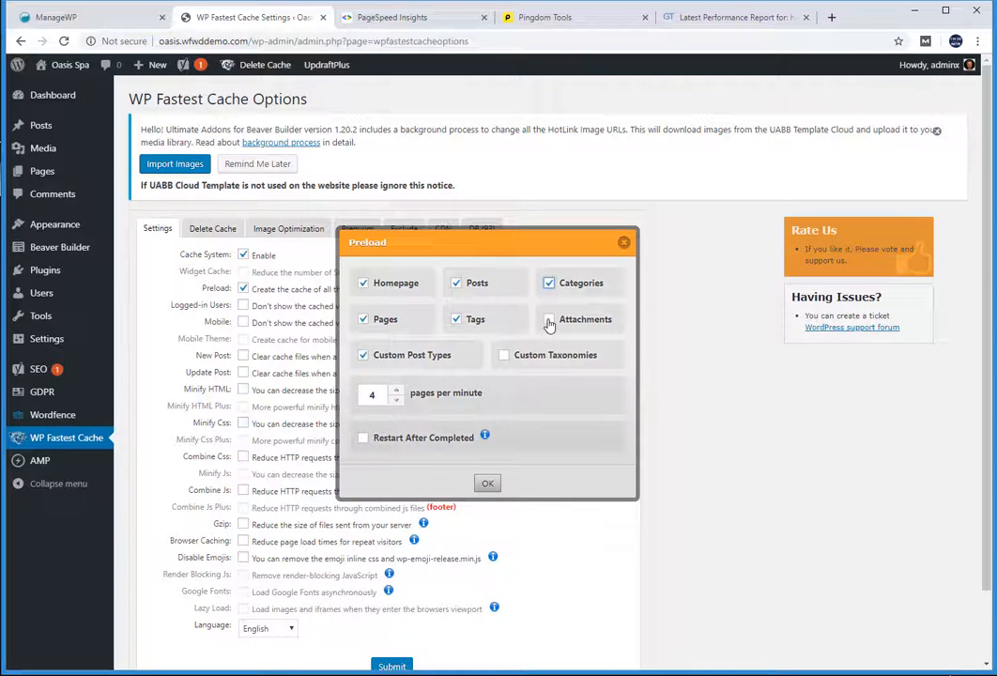
click(550, 321)
click(504, 355)
click(487, 485)
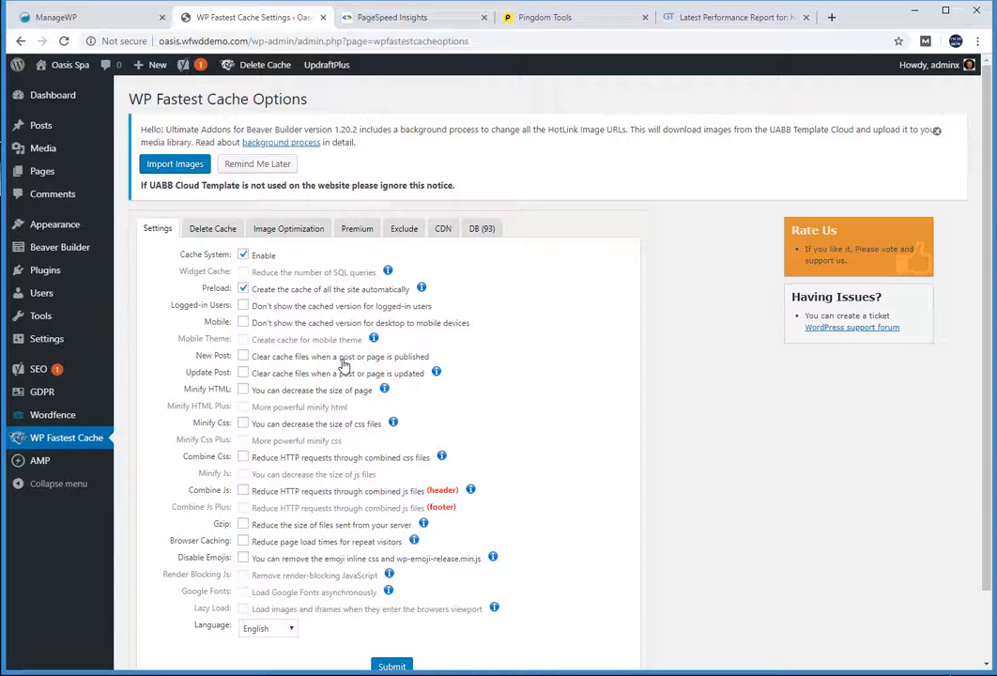
- Enable the Logged-in Users and Mobile exclusions, plus cache clearing for New Post with Clear All Cache and for Update Post
click(243, 307)
click(242, 322)
click(243, 355)
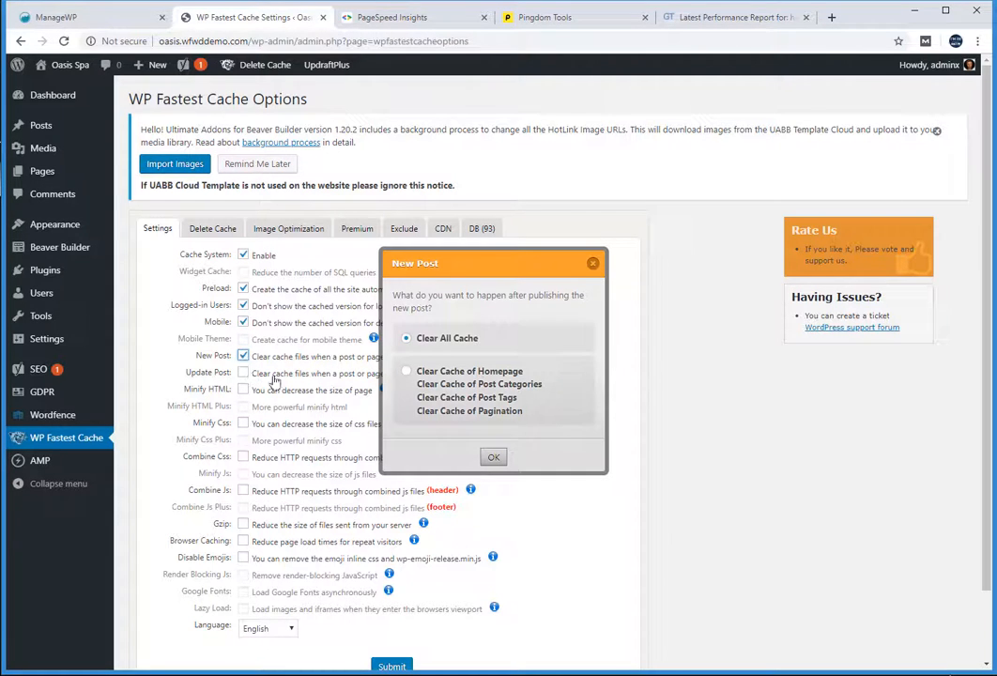
click(493, 457)
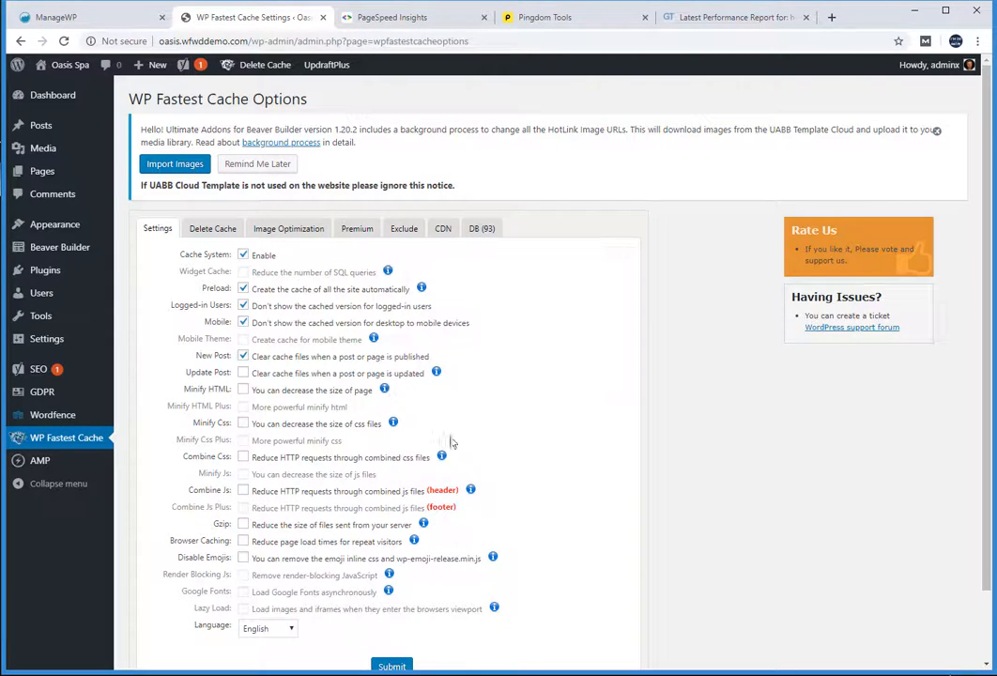
click(243, 373)
click(494, 457)
- Enable Minify HTML, Minify Css, Combine Css, Combine Js, Gzip, Browser Caching and Disable Emojis, and save the cache options
click(243, 389)
click(243, 424)
click(243, 457)
click(243, 491)
click(243, 525)
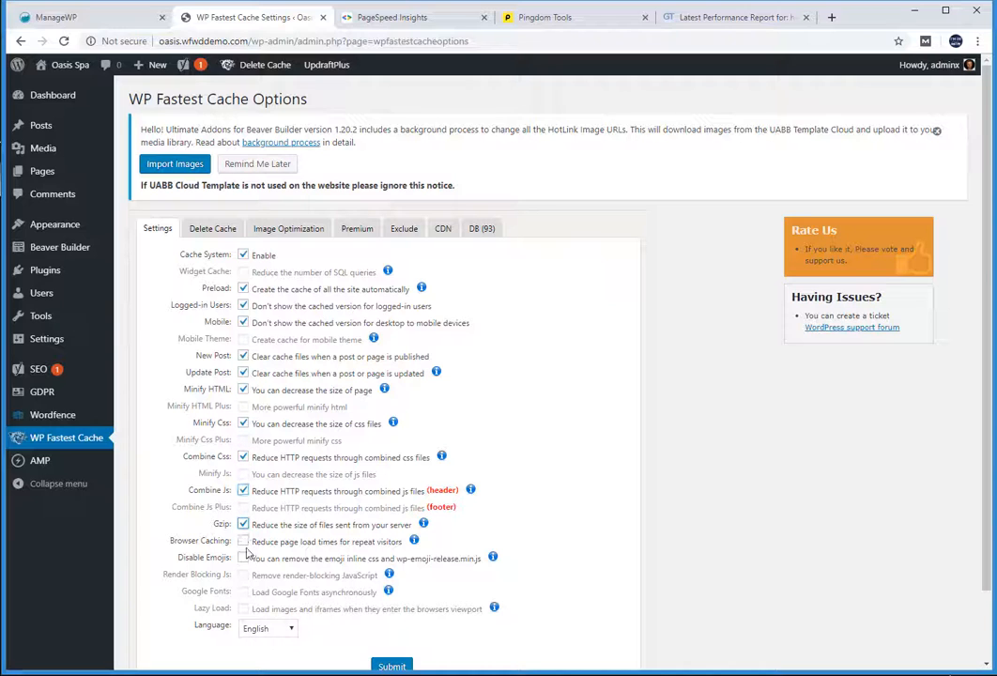
click(243, 542)
click(243, 558)
scroll(345, 539, down, 1)
scroll(344, 497, down, 1)
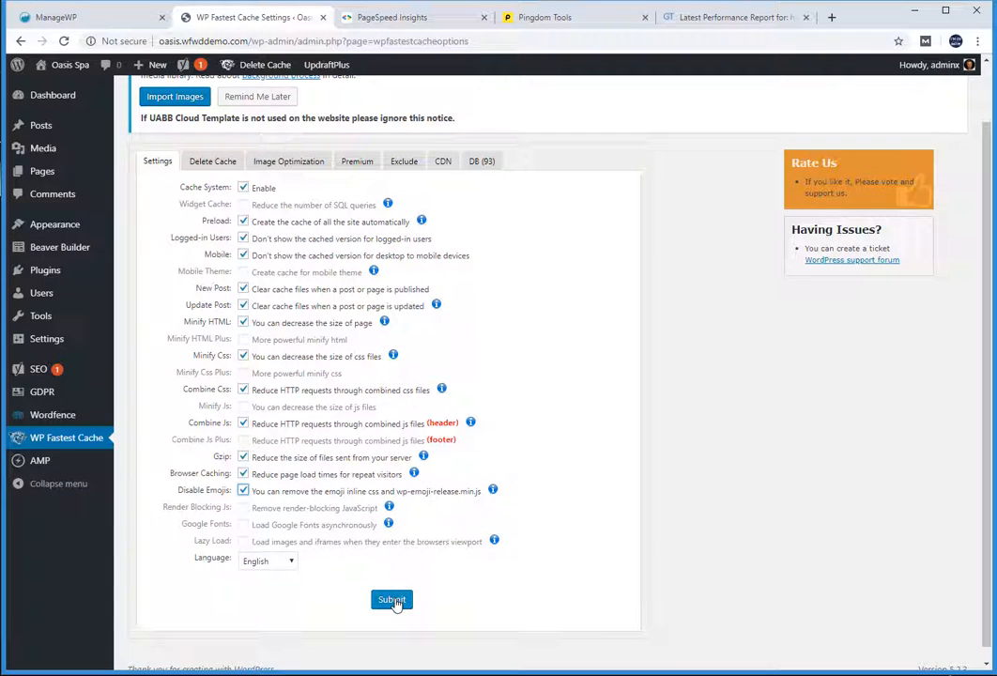
click(395, 603)
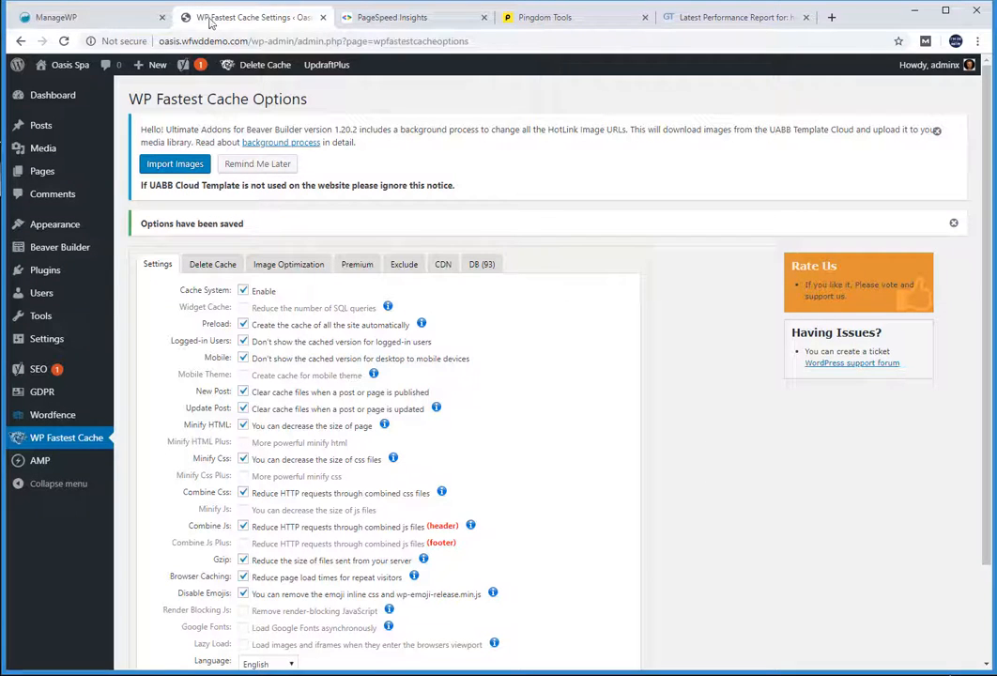
- Visit the Oasis Spa site from the WordPress admin and reload its home page
mouse_move(45, 64)
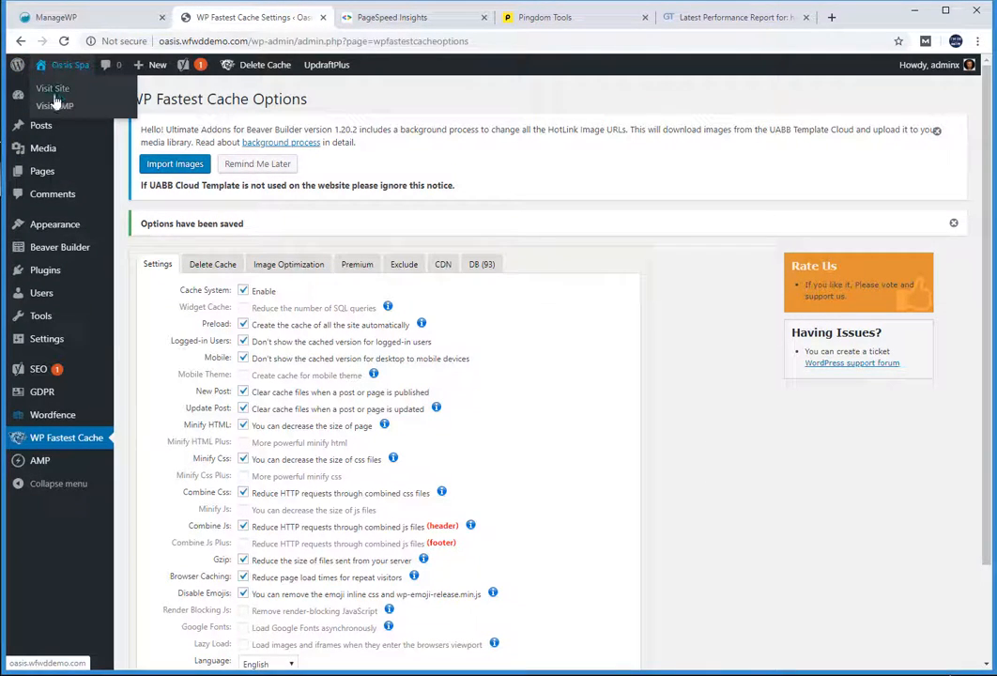
click(53, 89)
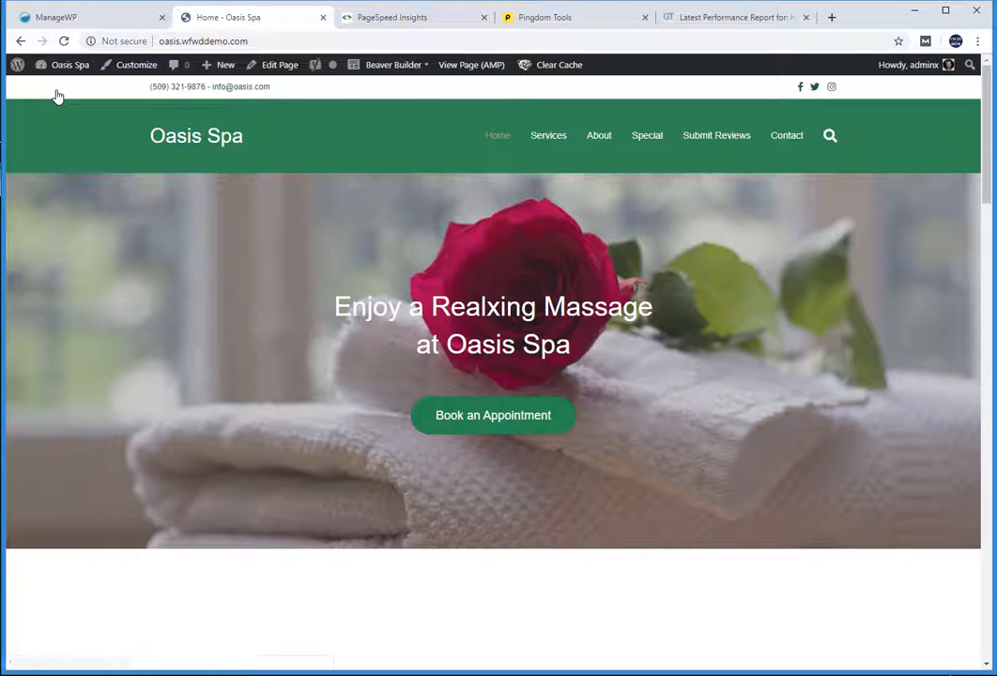
click(65, 42)
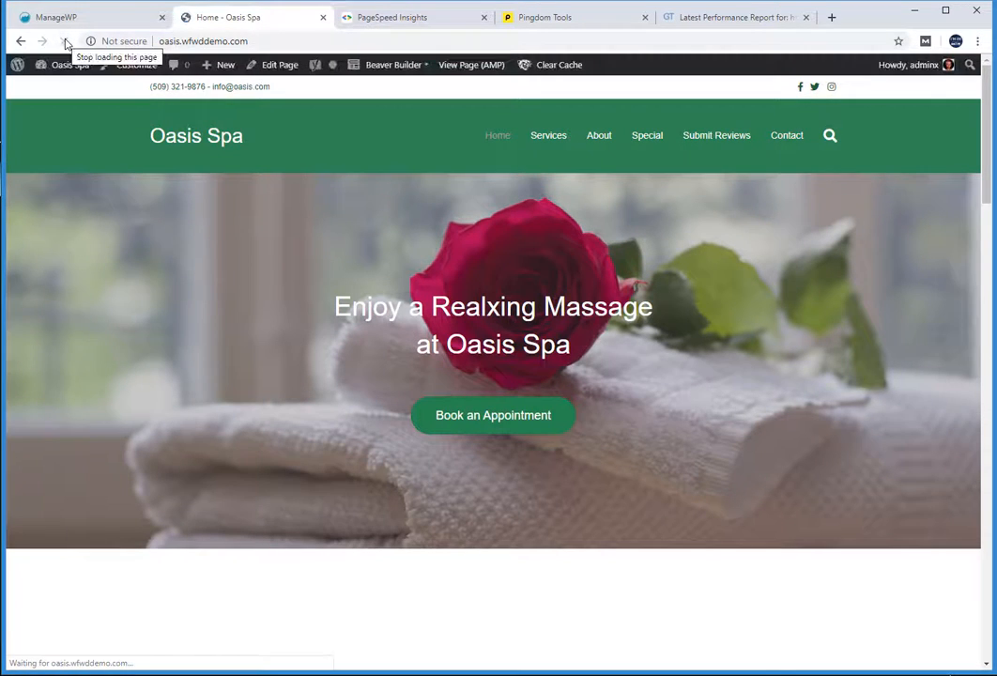
- Re-run the GTmetrix test for the Oasis Spa site and examine the YSlow recommendations in the new report
click(739, 18)
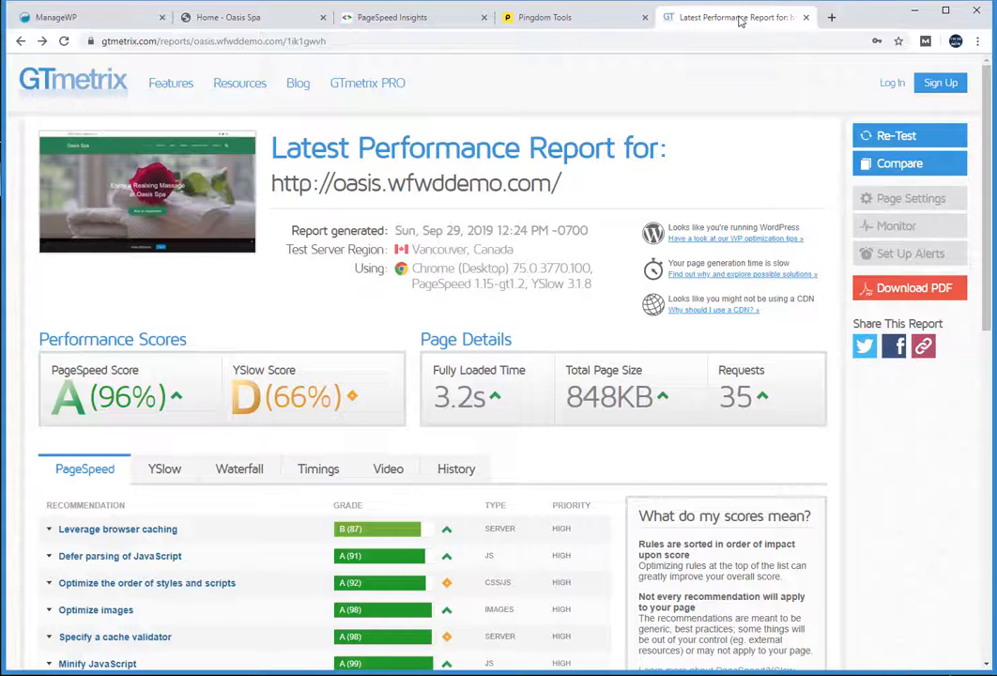
click(913, 137)
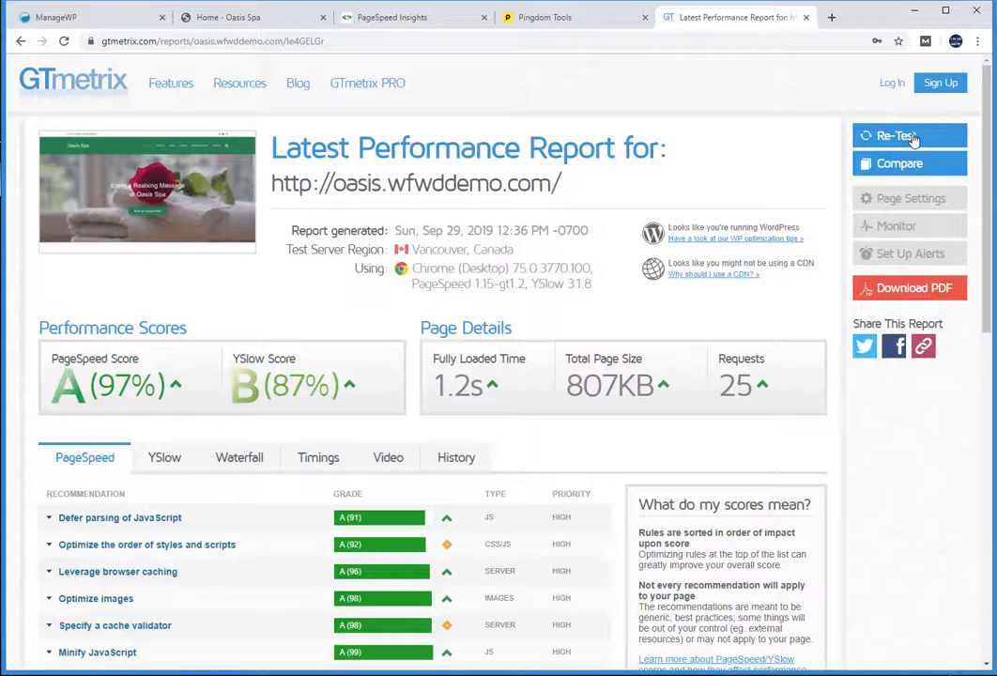
click(184, 464)
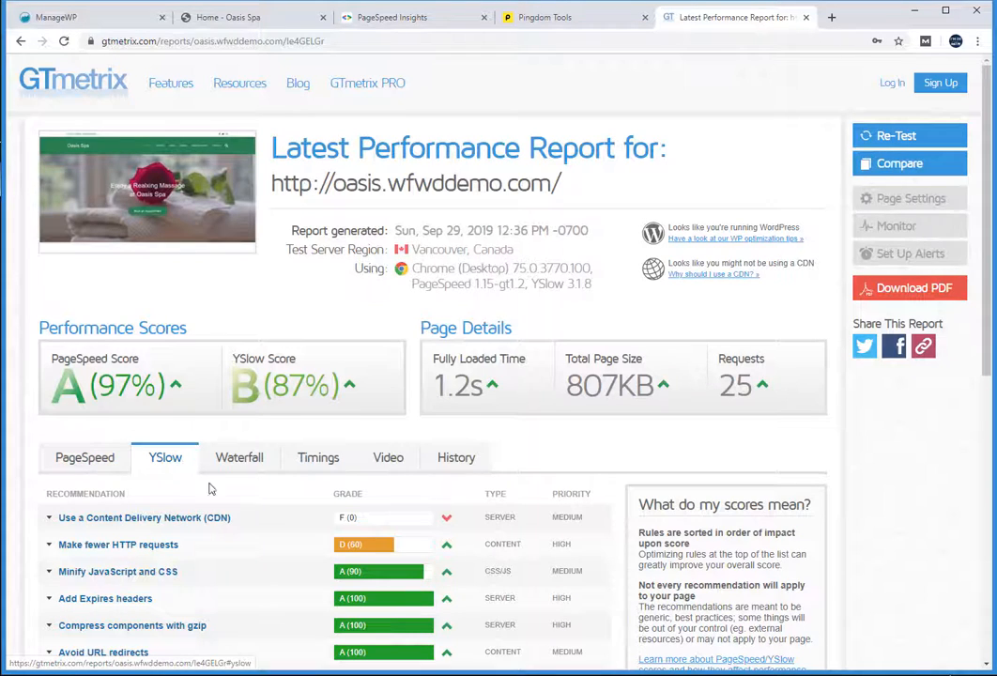
scroll(260, 537, down, 1)
scroll(260, 538, down, 1)
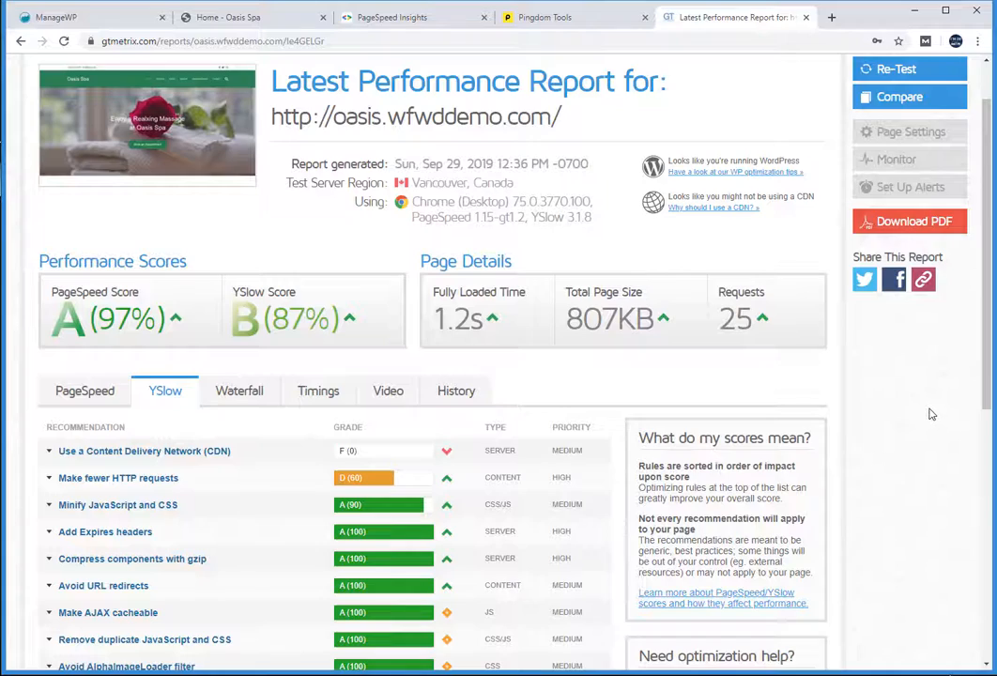
- Review the remaining YSlow recommendation grades and the overall scores in the latest GTmetrix report
scroll(900, 410, down, 1)
scroll(899, 410, down, 1)
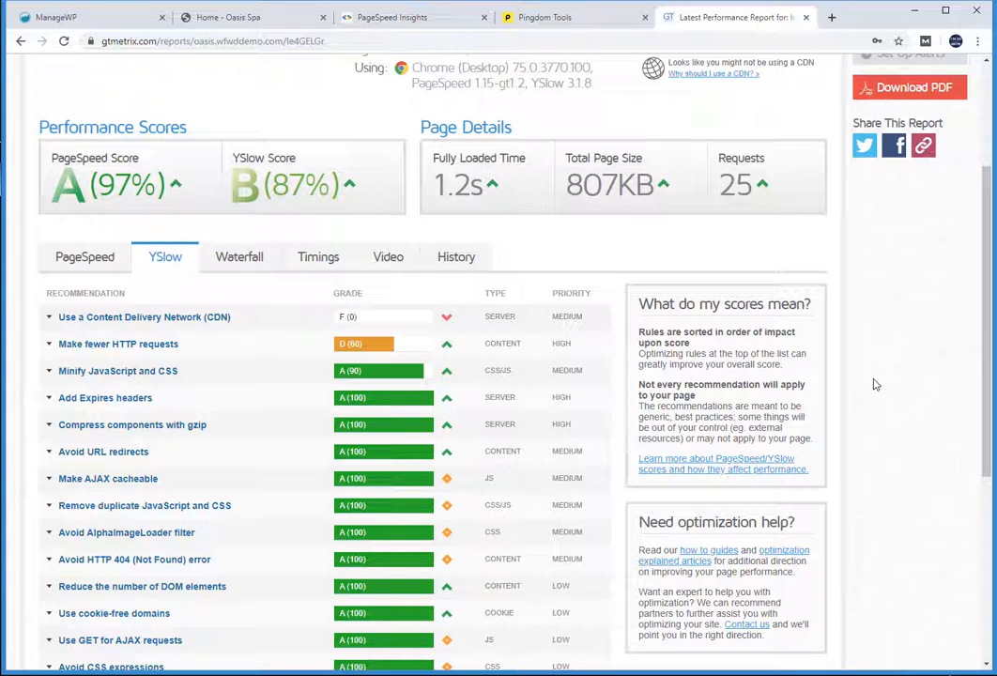
scroll(875, 384, up, 1)
scroll(875, 384, up, 2)
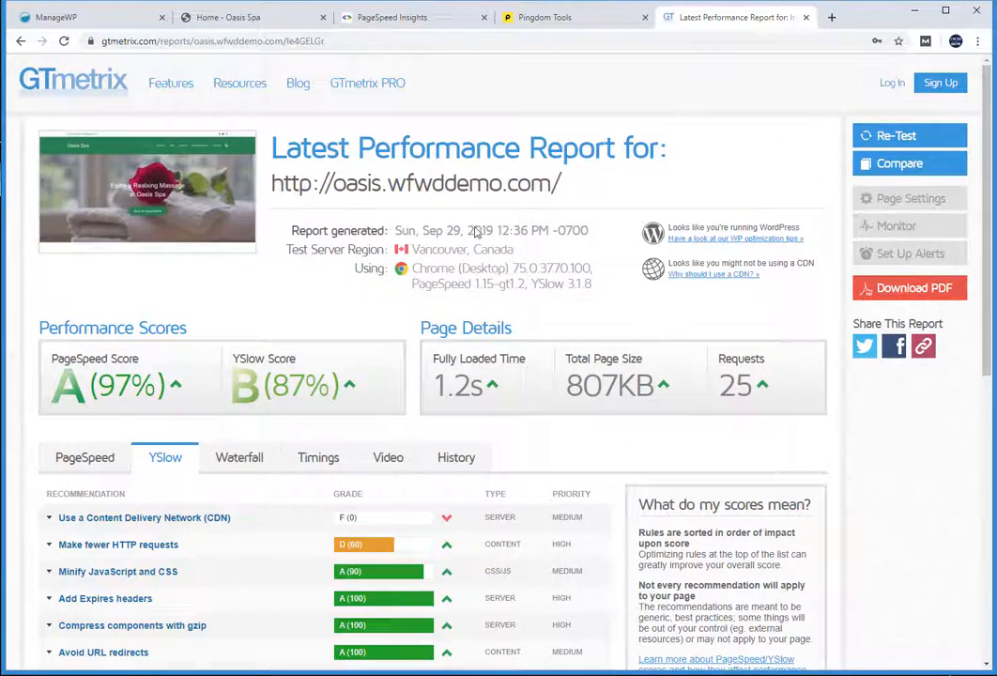
- Check the Oasis Spa home page from the header through the massage services, map, hours and special packages sections for correct display
click(203, 16)
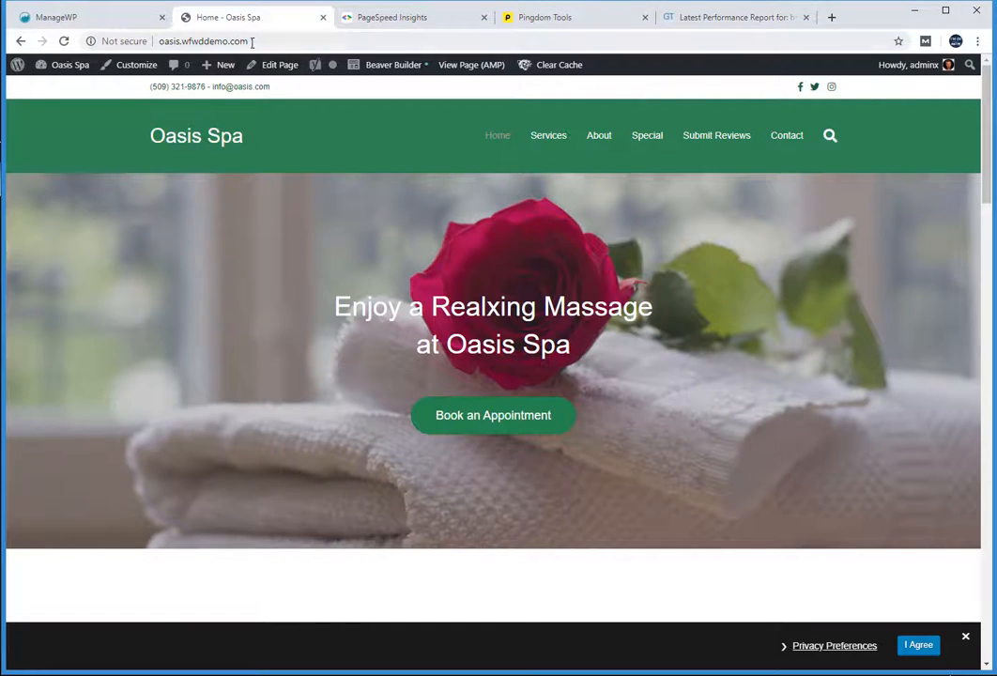
scroll(434, 325, down, 4)
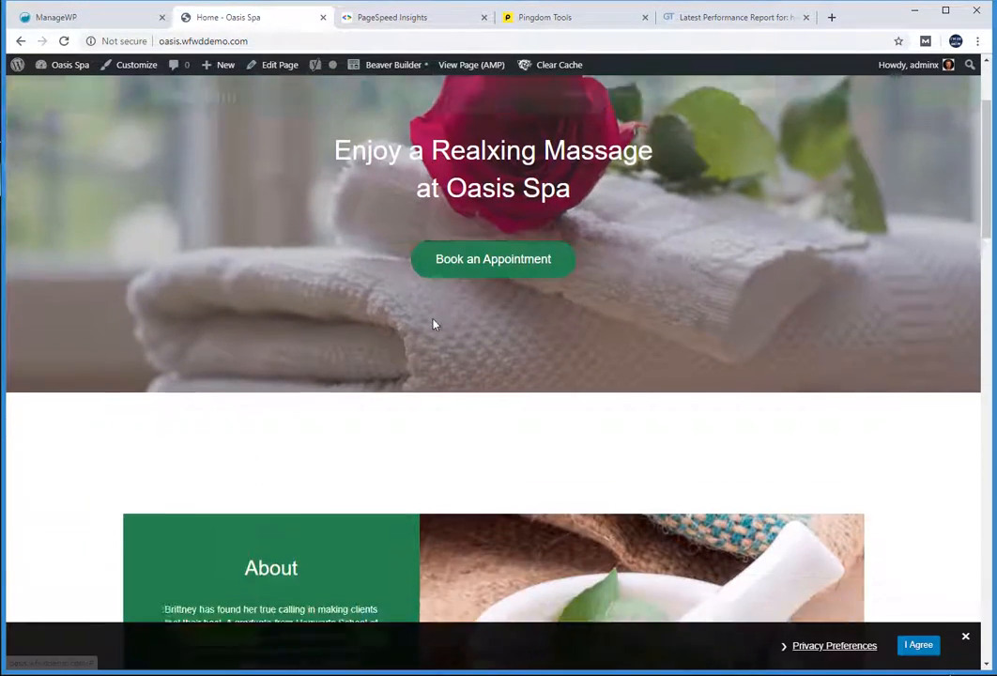
scroll(434, 324, down, 7)
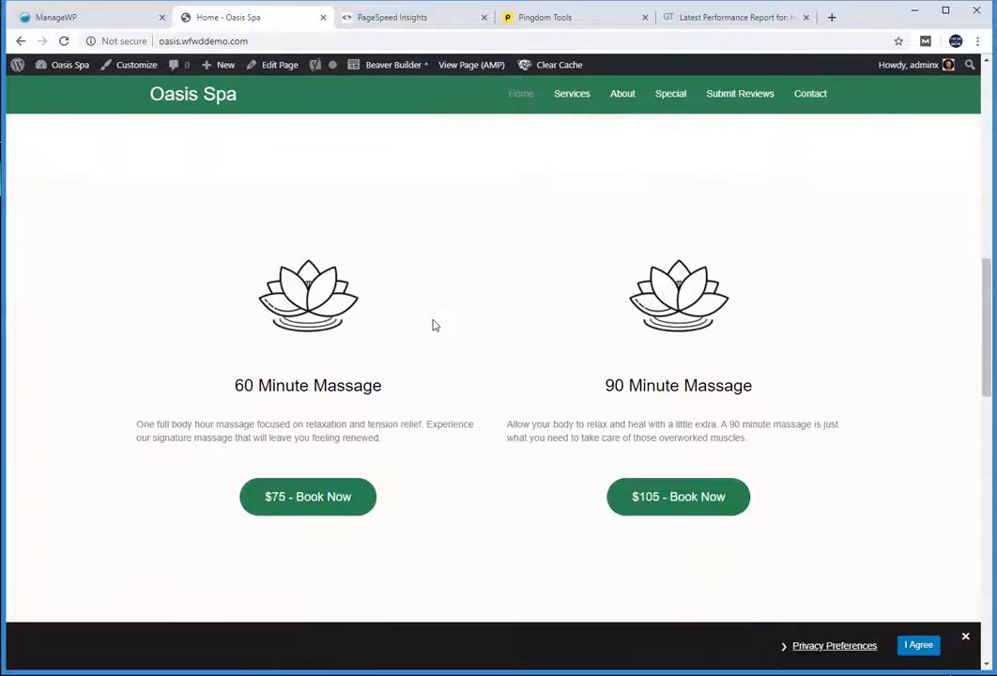
scroll(434, 325, down, 5)
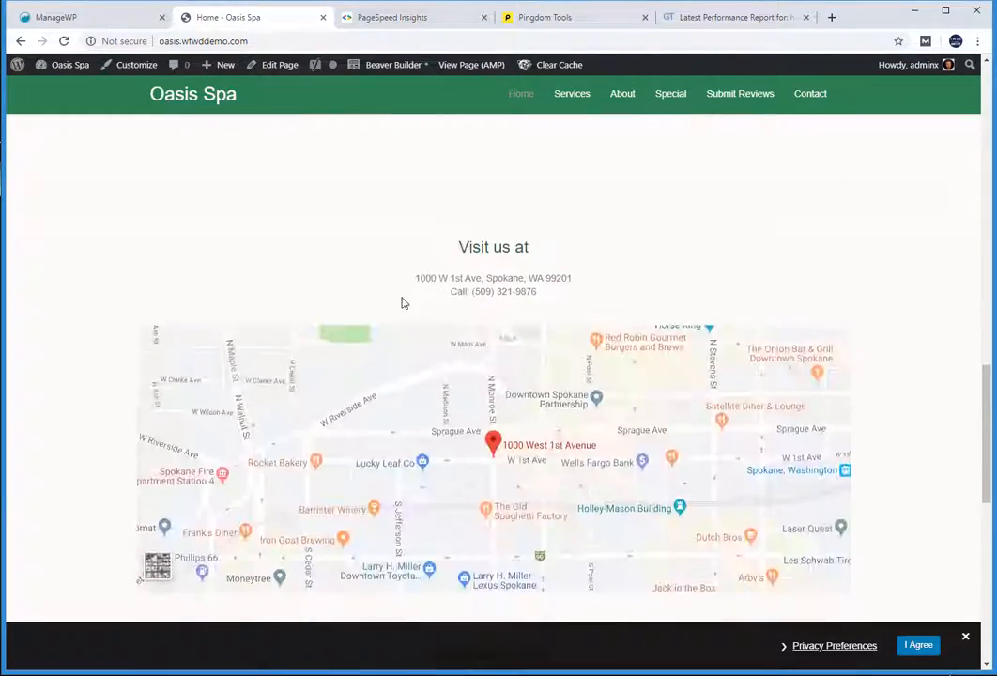
scroll(261, 305, down, 2)
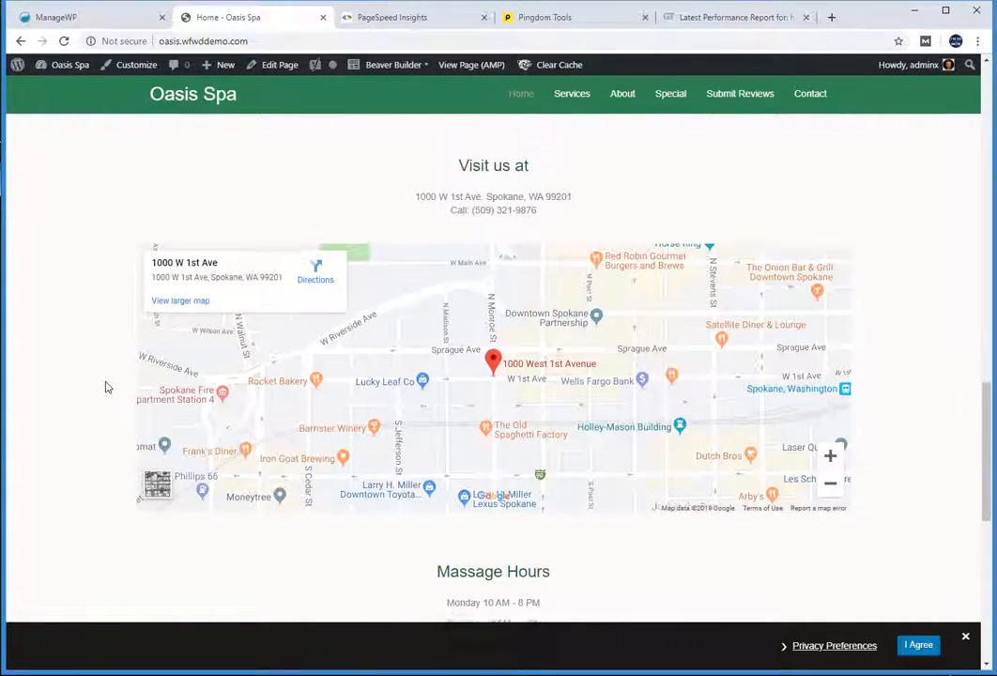
scroll(106, 392, down, 4)
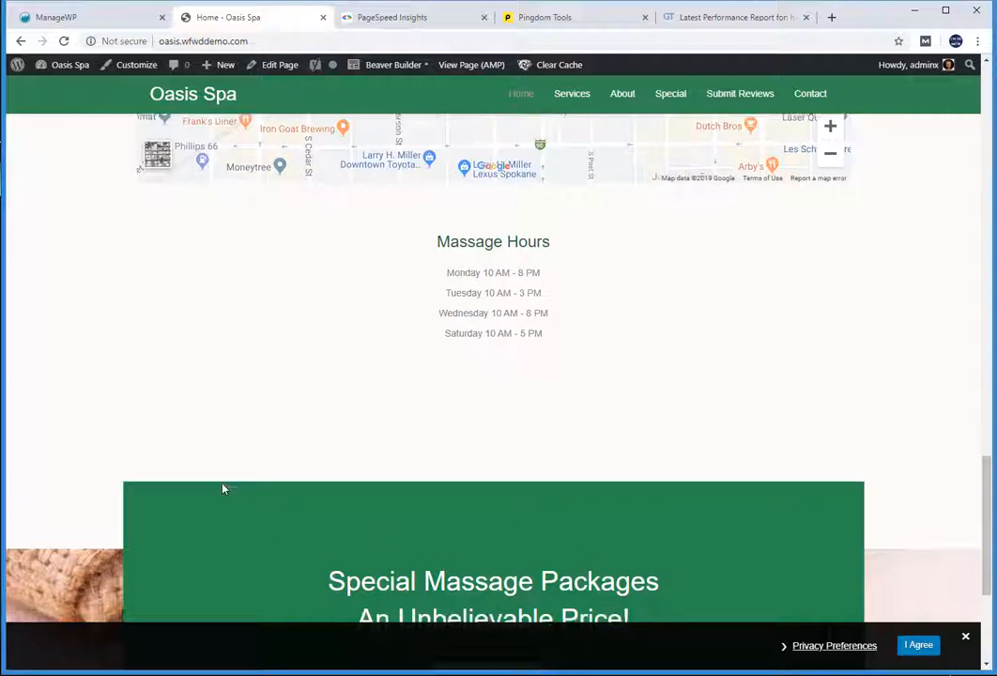
scroll(216, 493, down, 2)
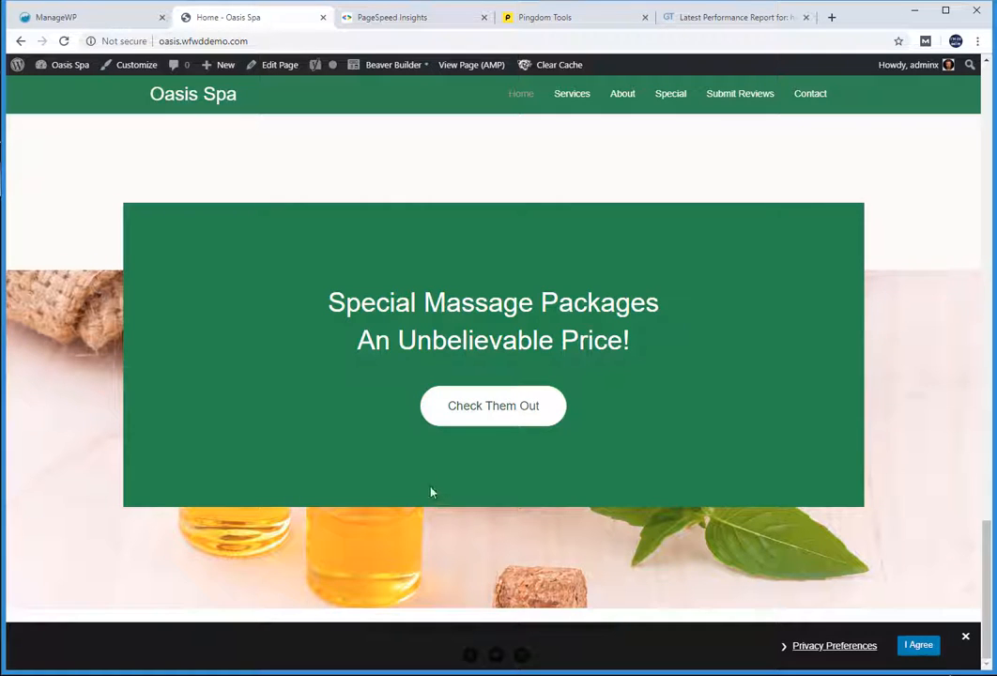
scroll(419, 476, up, 2)
scroll(419, 476, up, 12)
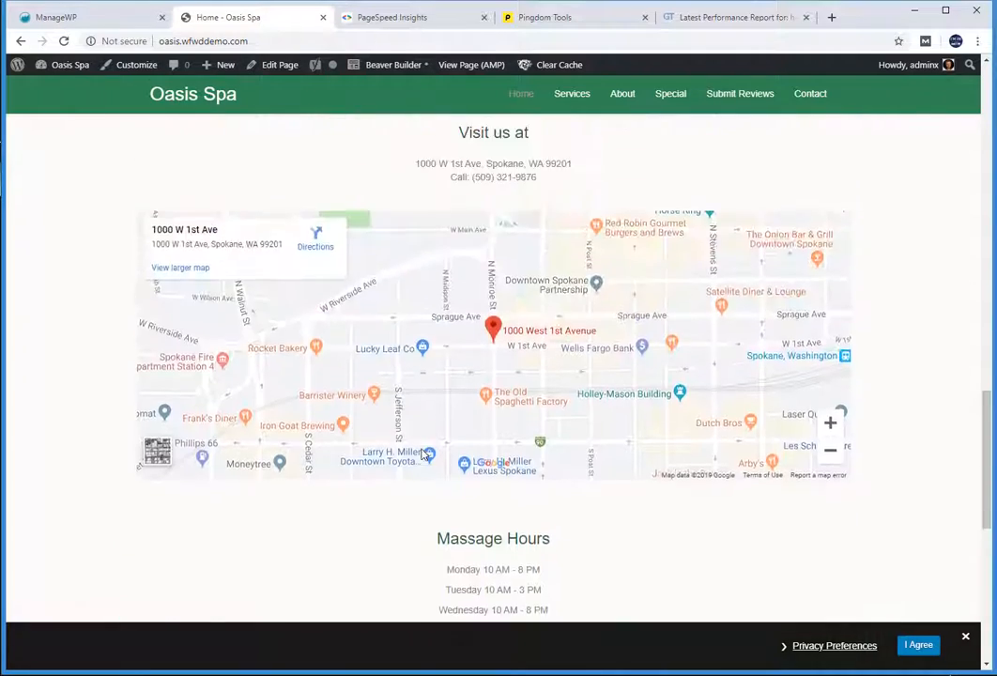
scroll(422, 452, up, 6)
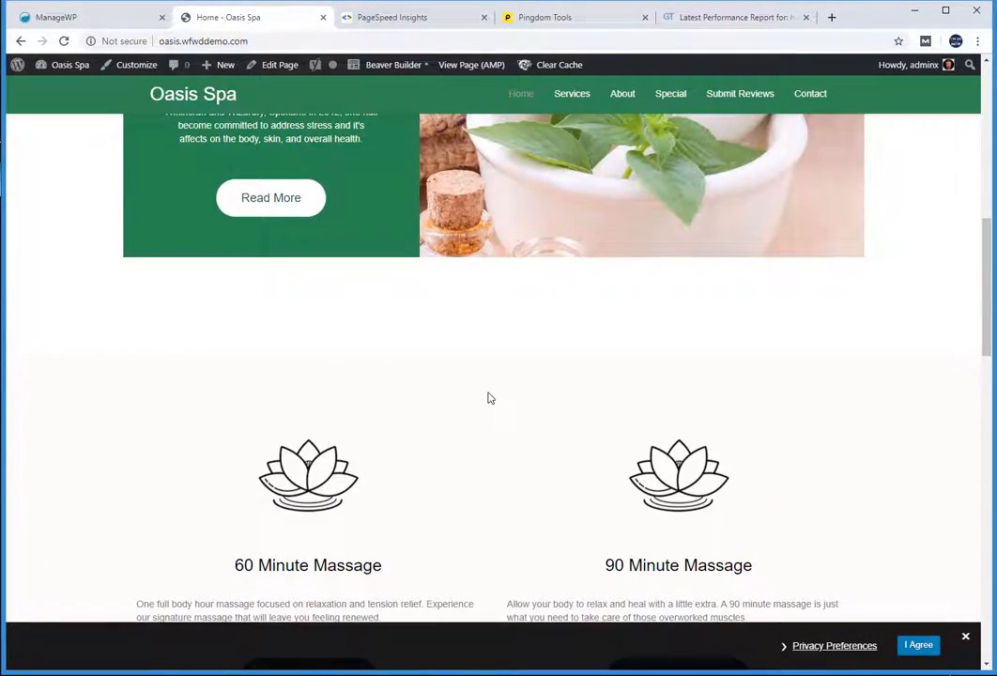
scroll(447, 423, up, 3)
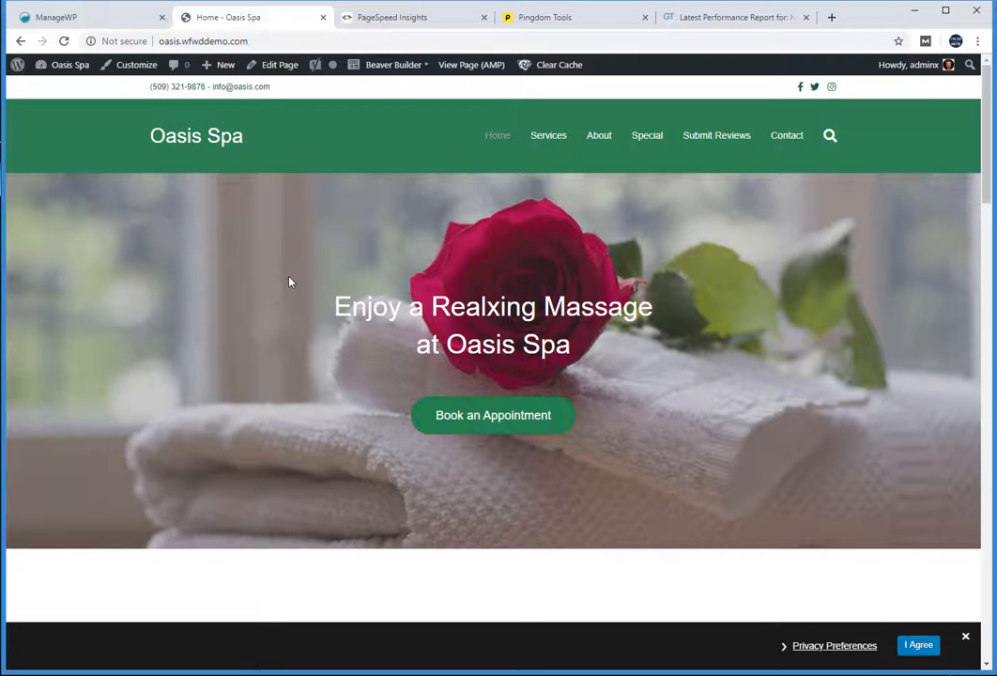
click(401, 19)
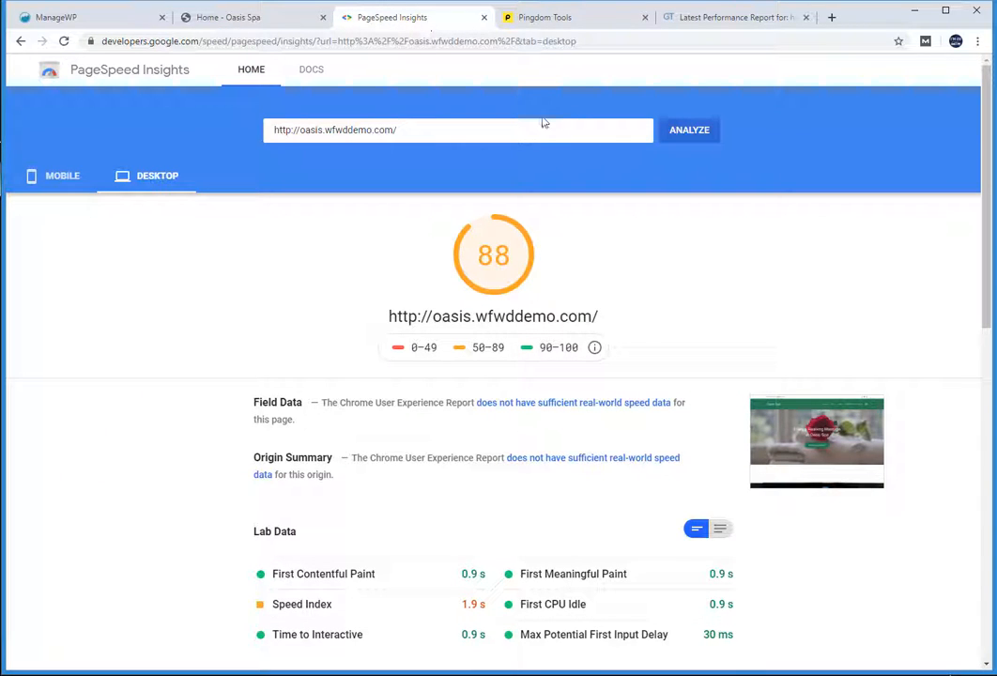
click(695, 134)
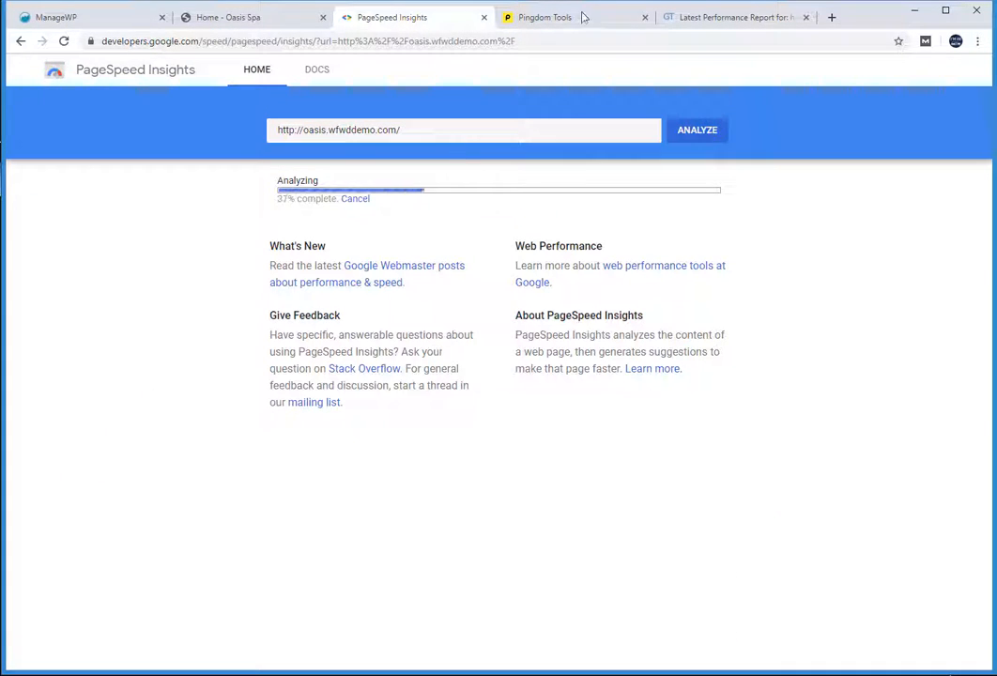
- Look over the existing Pingdom speed test results for the Oasis Spa site and return to its GTmetrix report
click(576, 21)
scroll(487, 242, up, 8)
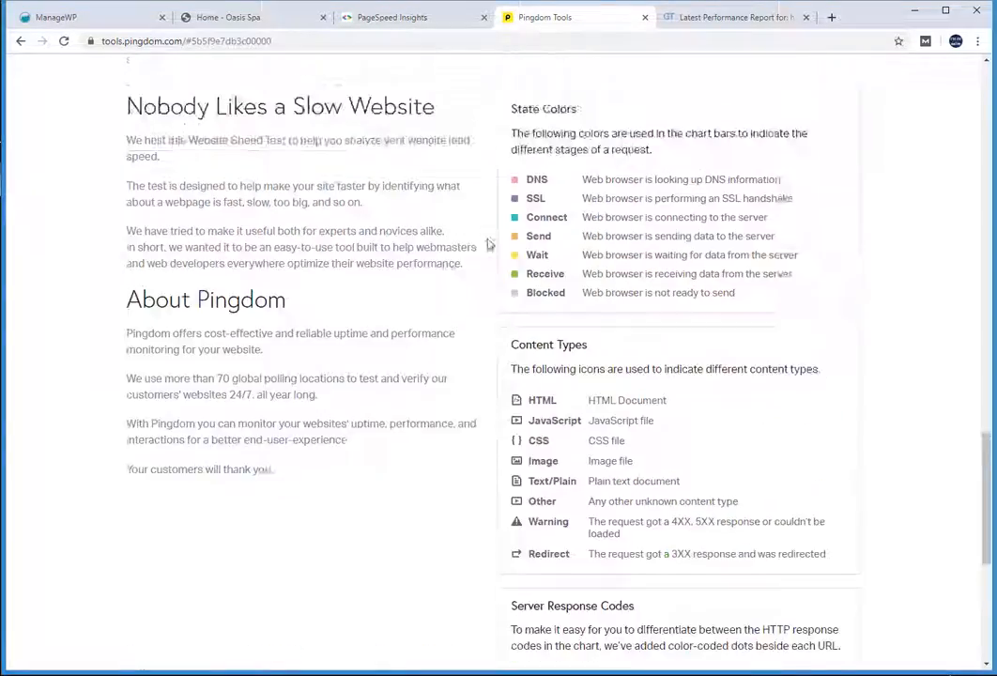
scroll(547, 232, up, 10)
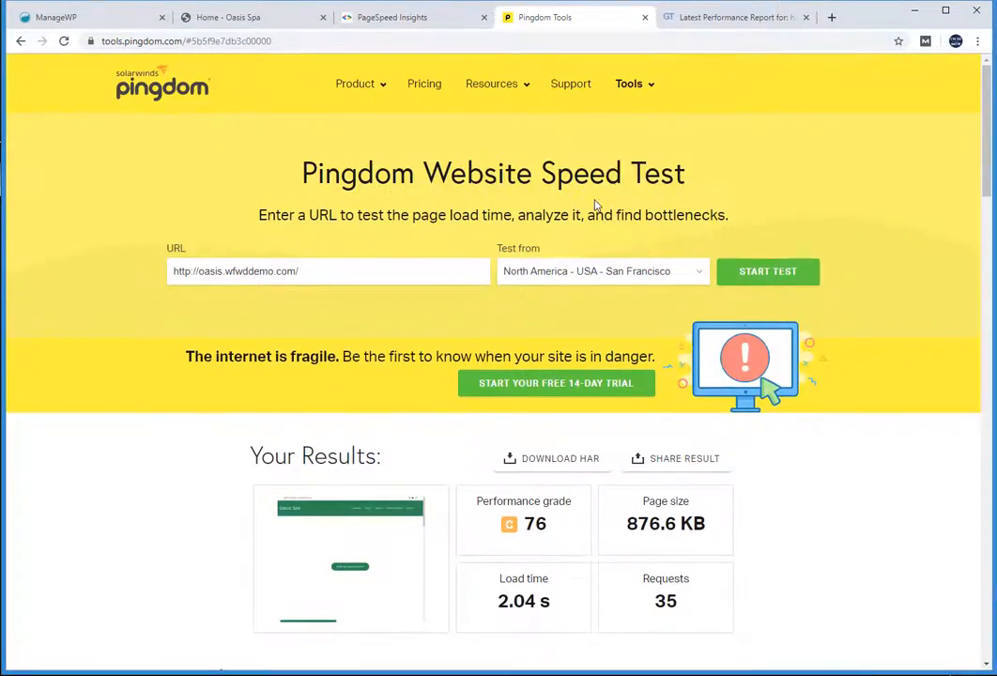
click(717, 21)
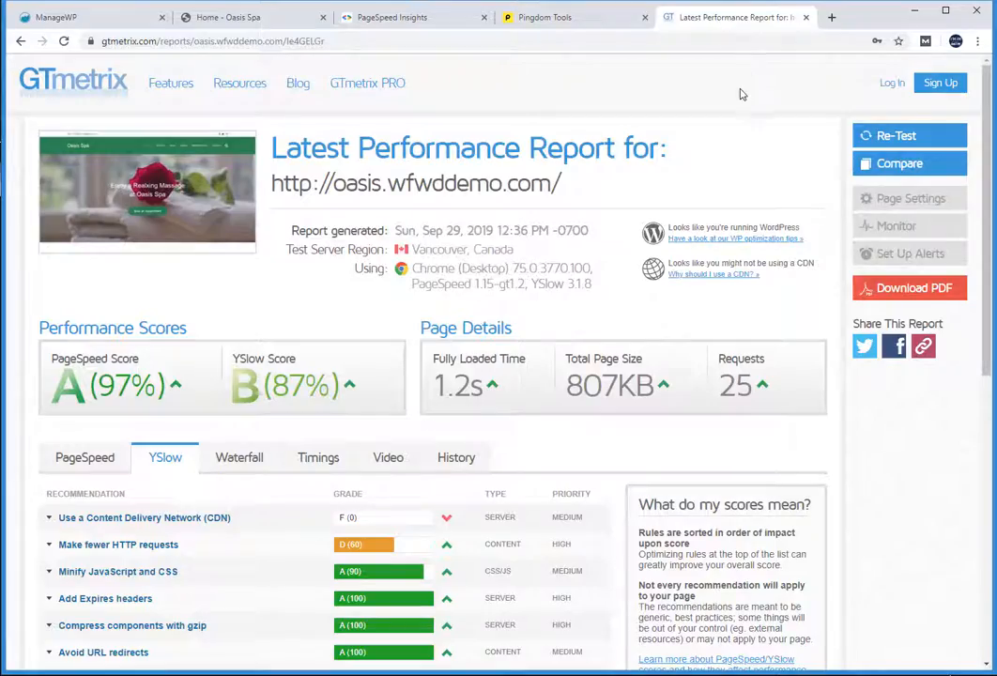